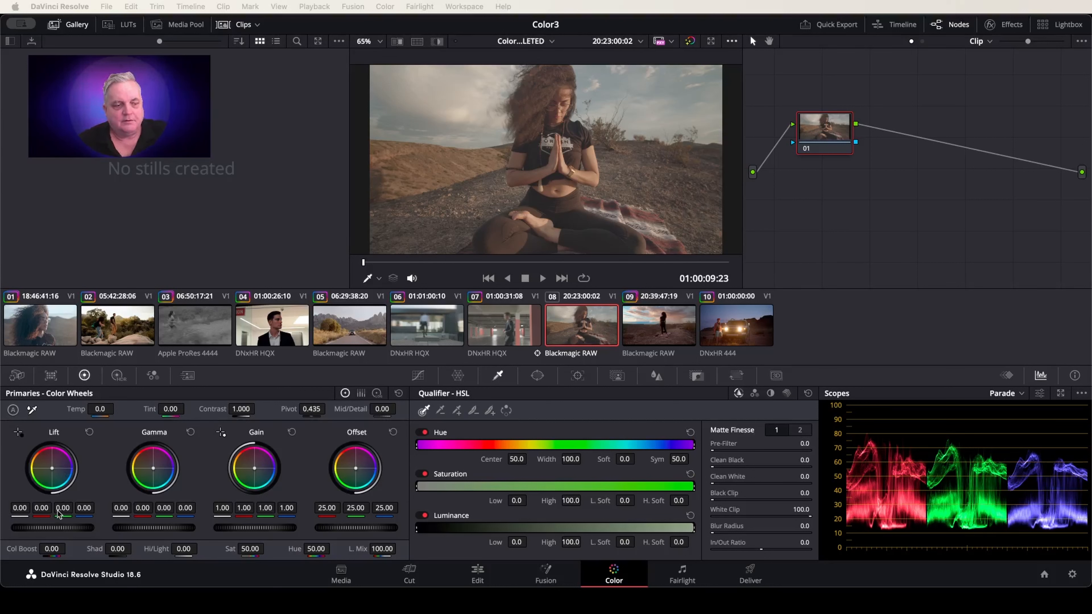
- Set node 01's Lift to -0.06 and Gain to 1.31, and set the curves' high soft clip softness to 39.0
{"action": "left_click_drag", "start_coordinate": [61, 531], "coordinate": [44, 531]}
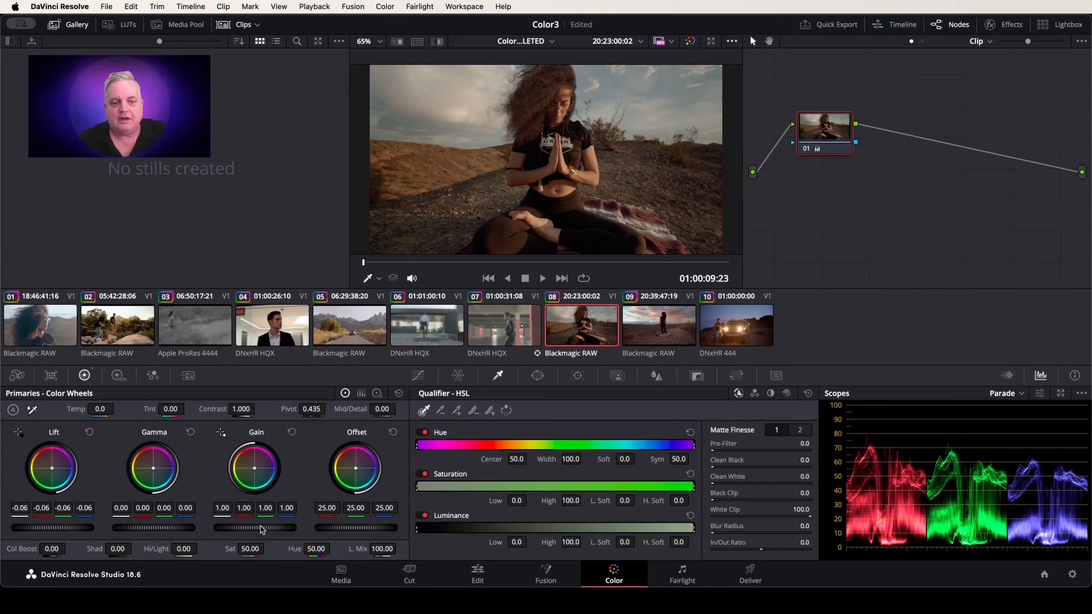
{"action": "left_click_drag", "start_coordinate": [261, 531], "coordinate": [294, 532]}
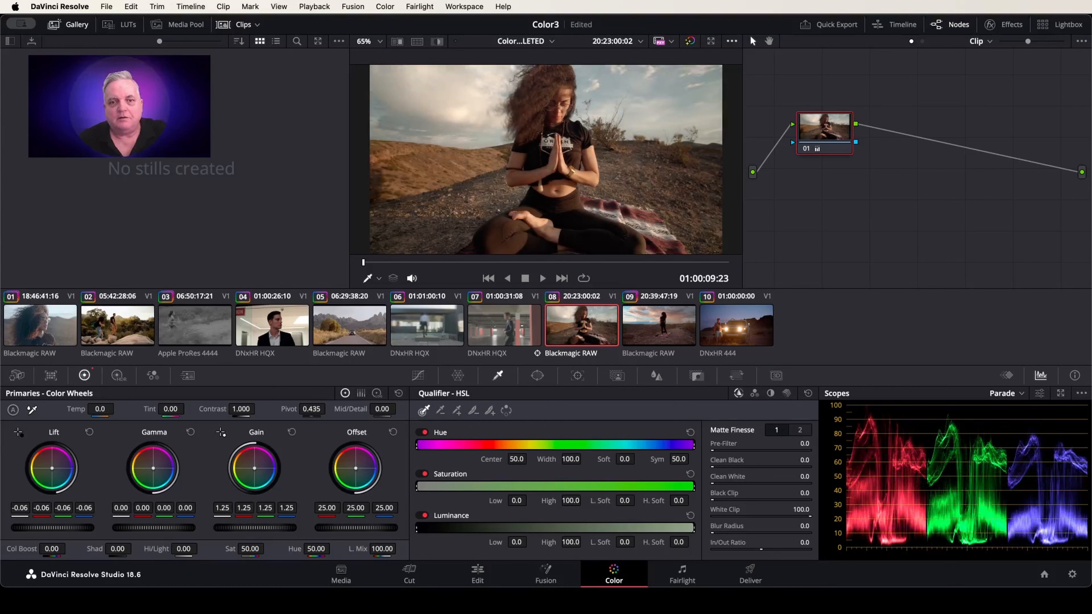
{"action": "left_click_drag", "start_coordinate": [294, 531], "coordinate": [302, 532]}
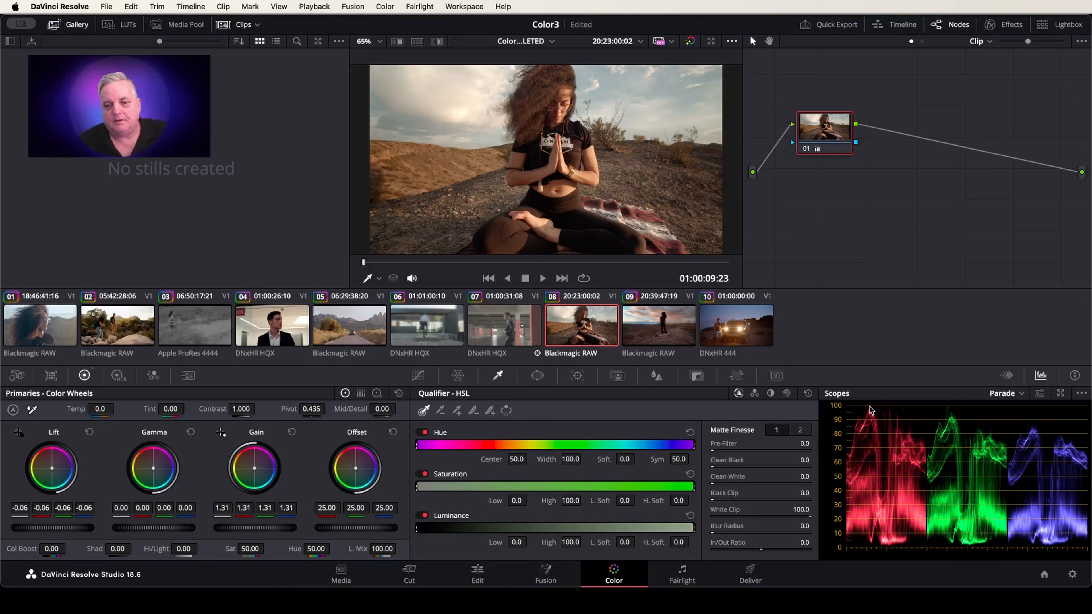
{"action": "left_click", "coordinate": [418, 376]}
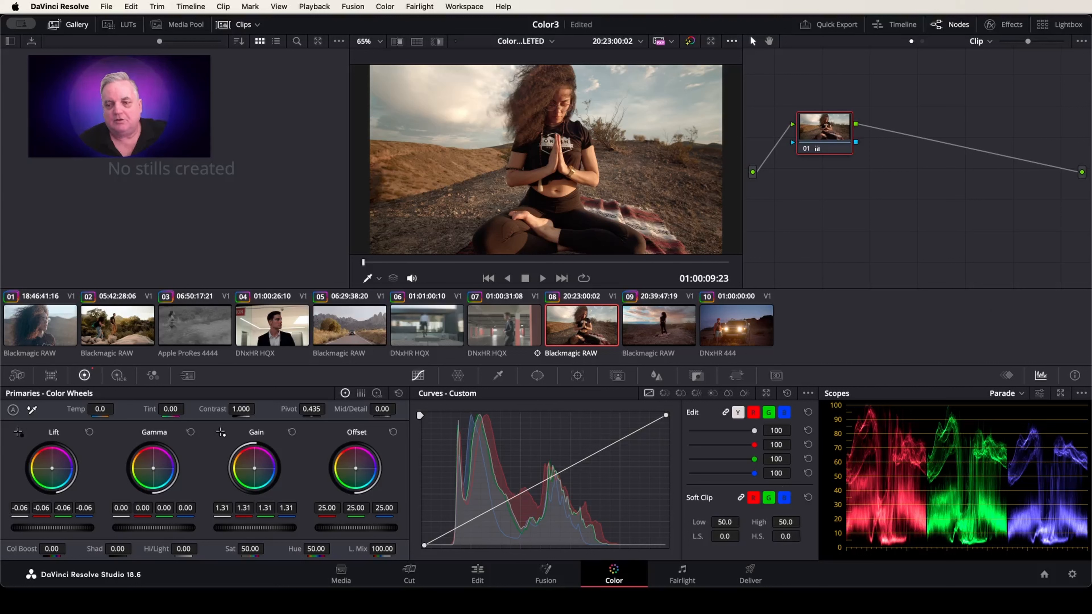
{"action": "left_click_drag", "start_coordinate": [785, 536], "coordinate": [809, 536]}
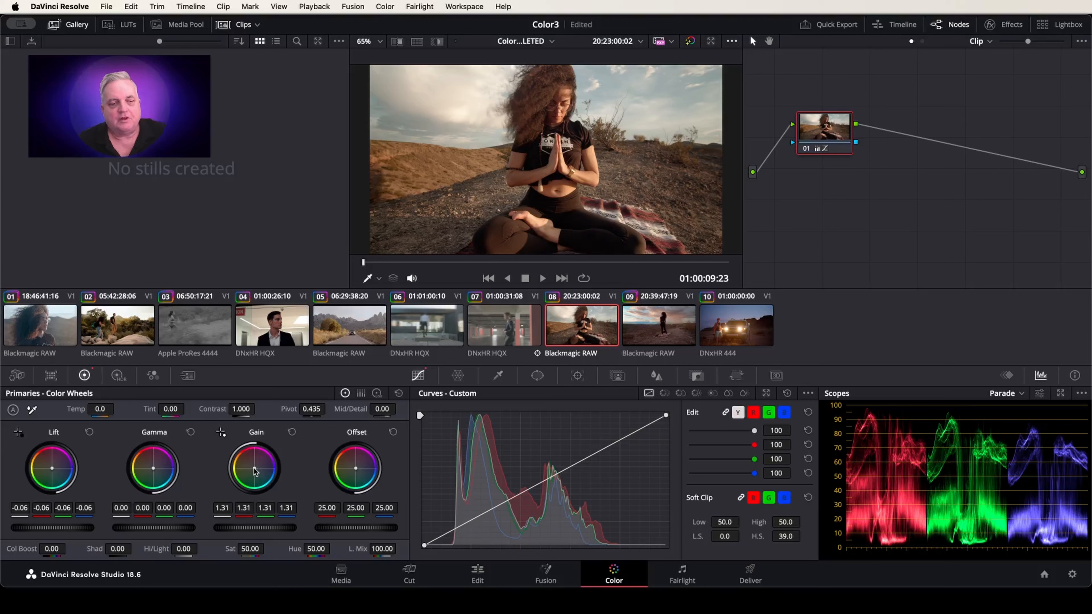
- Neutralize node 01's warm cast with Gain red 1.25 and blue 1.48, Lift green and blue -0.07, Gamma red -0.01, and set saturation to 55.60
{"action": "left_click_drag", "start_coordinate": [255, 472], "coordinate": [255, 475]}
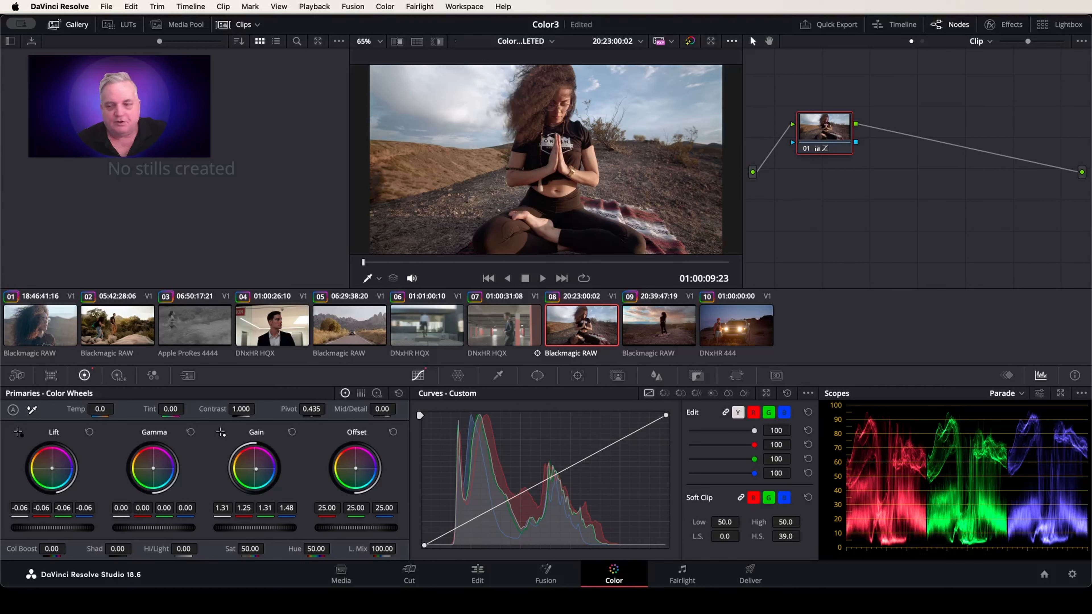
{"action": "left_click_drag", "start_coordinate": [52, 468], "coordinate": [52, 468]}
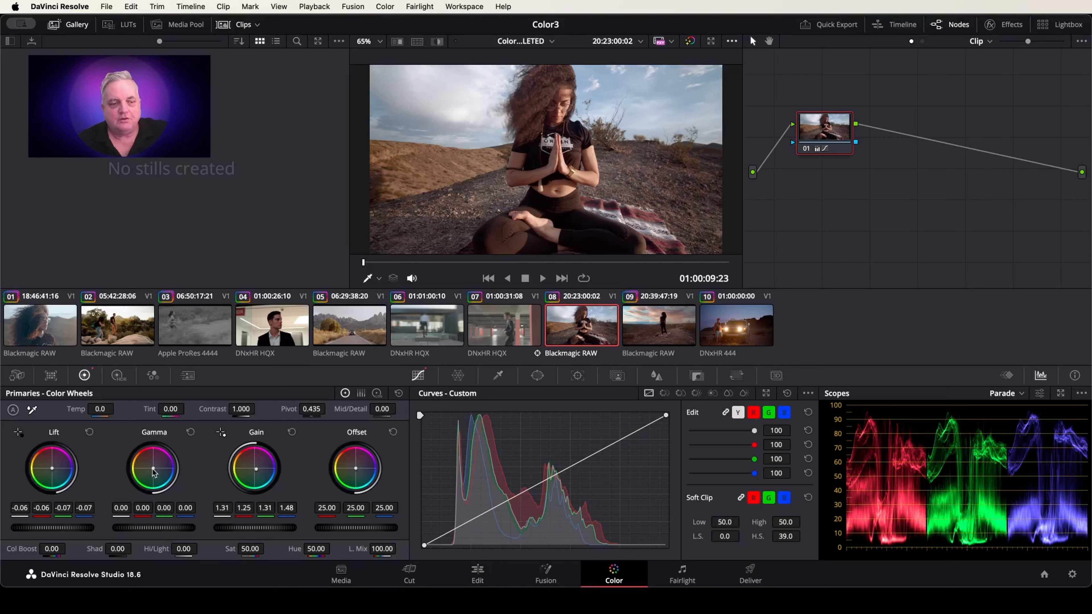
{"action": "left_click_drag", "start_coordinate": [153, 472], "coordinate": [154, 472]}
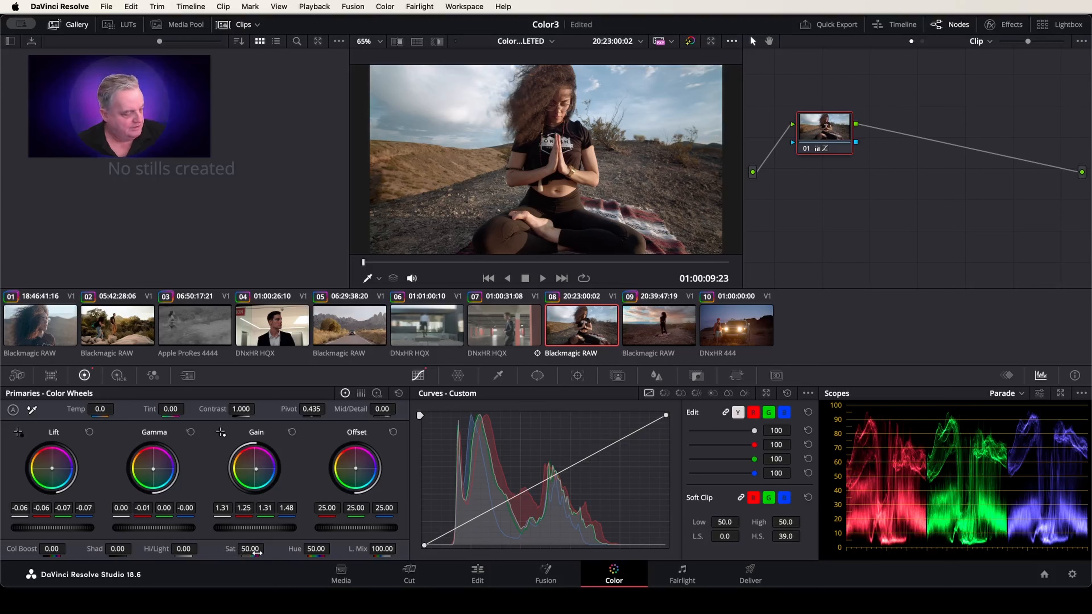
{"action": "left_click_drag", "start_coordinate": [254, 550], "coordinate": [267, 548]}
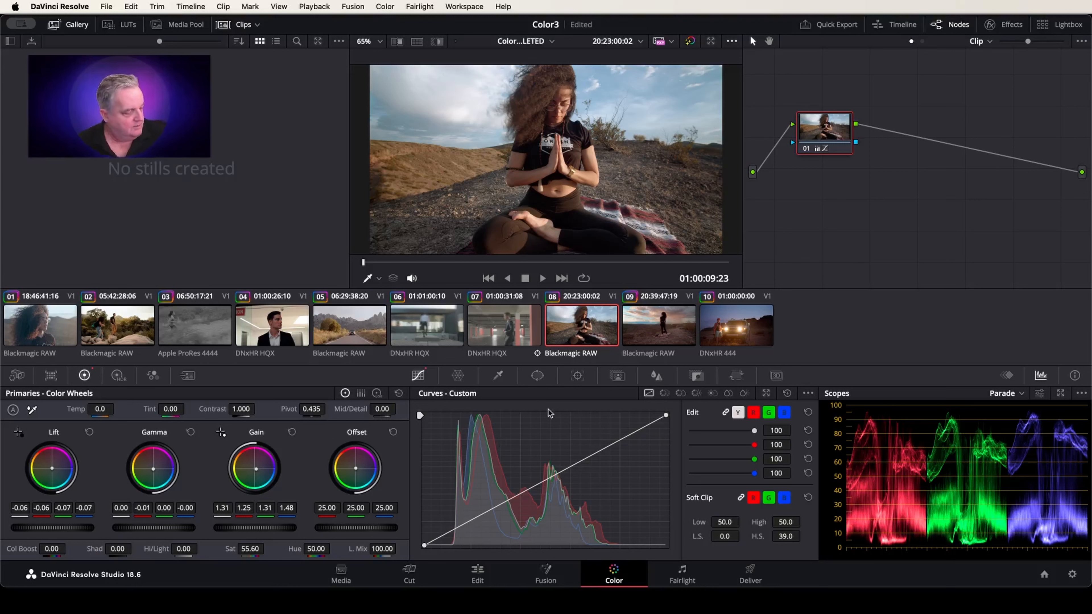
- Add serial node 02 with its Gamma tinted toward magenta-blue, then add a layer node beneath it and save the project
{"action": "key", "text": "alt+s"}
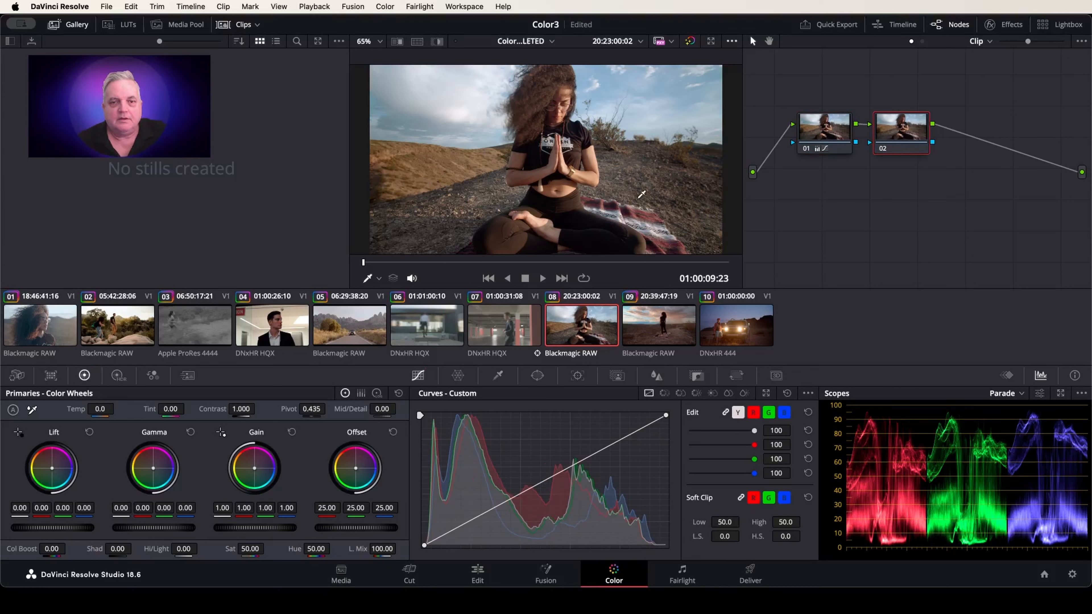
{"action": "left_click_drag", "start_coordinate": [153, 473], "coordinate": [155, 472]}
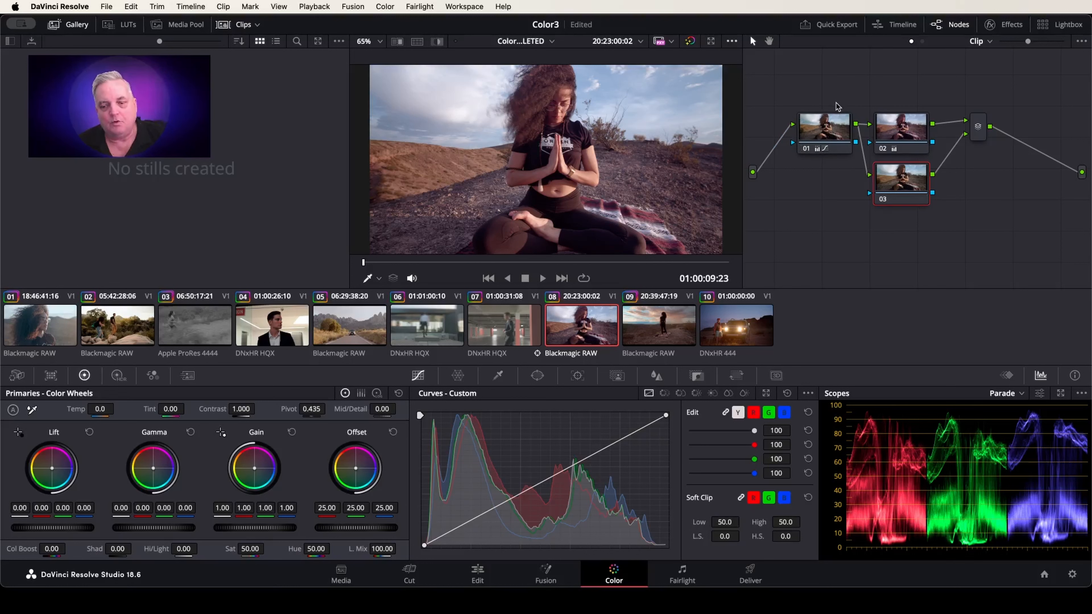
{"action": "key", "text": "super+s"}
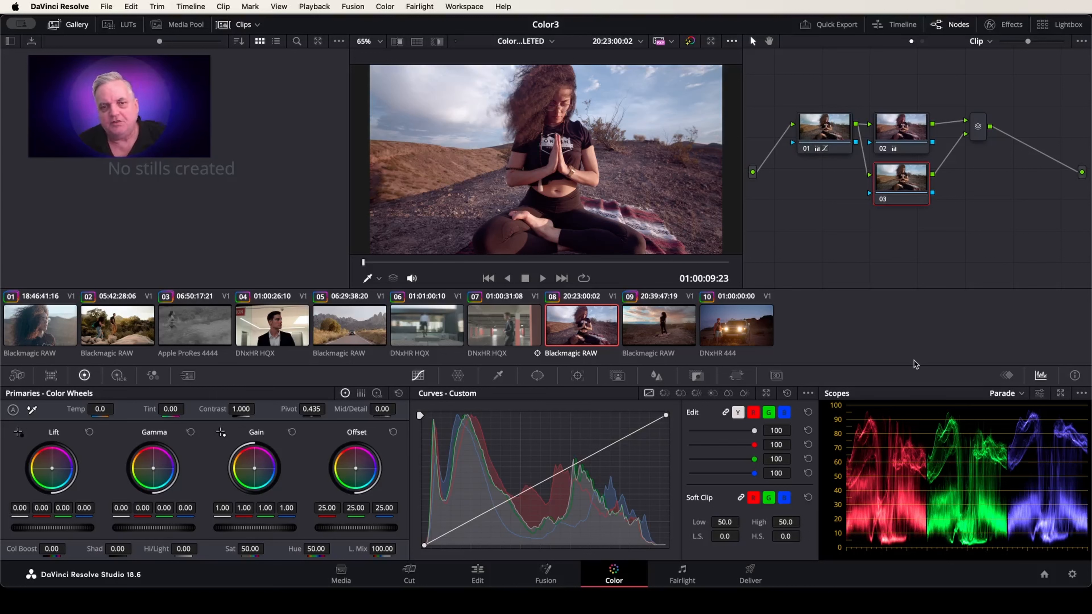
- Sample the woman's forehead skin with the HSL Qualifier on node 03 and show the selection in highlight view
{"action": "left_click", "coordinate": [498, 376]}
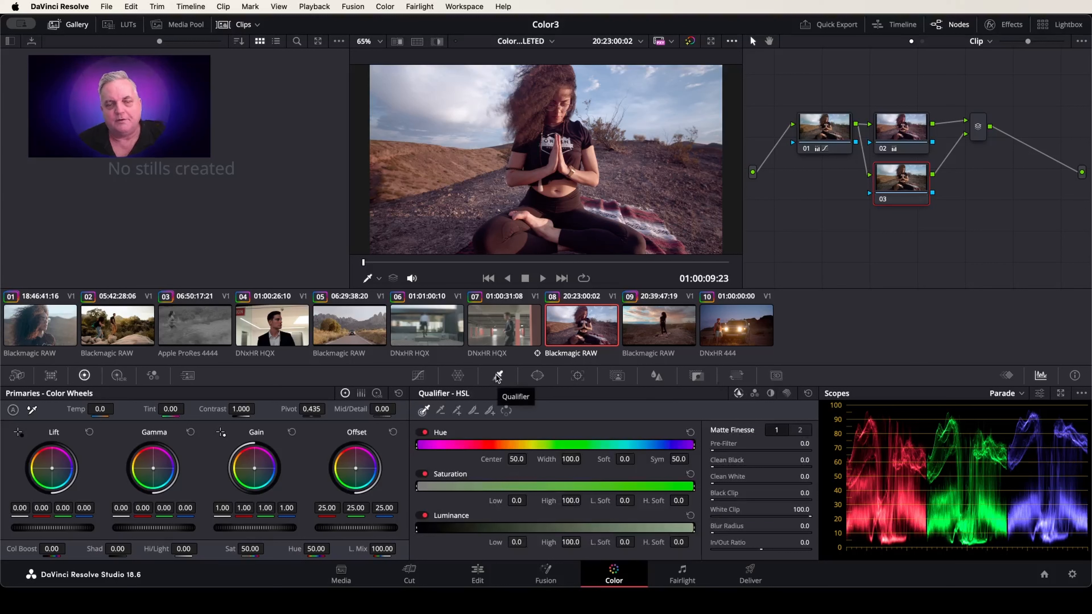
{"action": "left_click", "coordinate": [567, 94]}
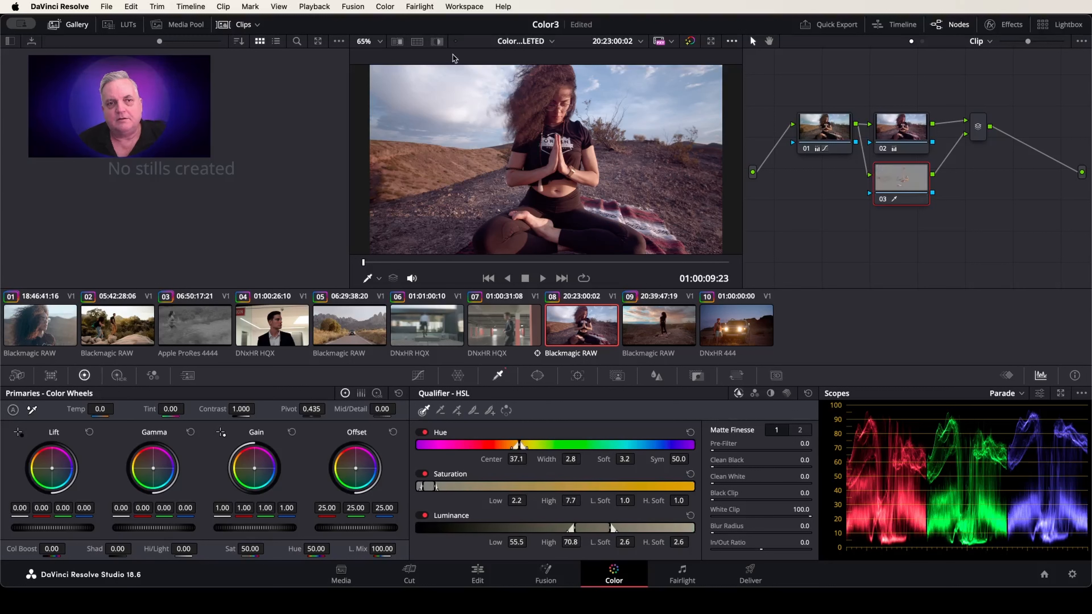
{"action": "left_click", "coordinate": [437, 42]}
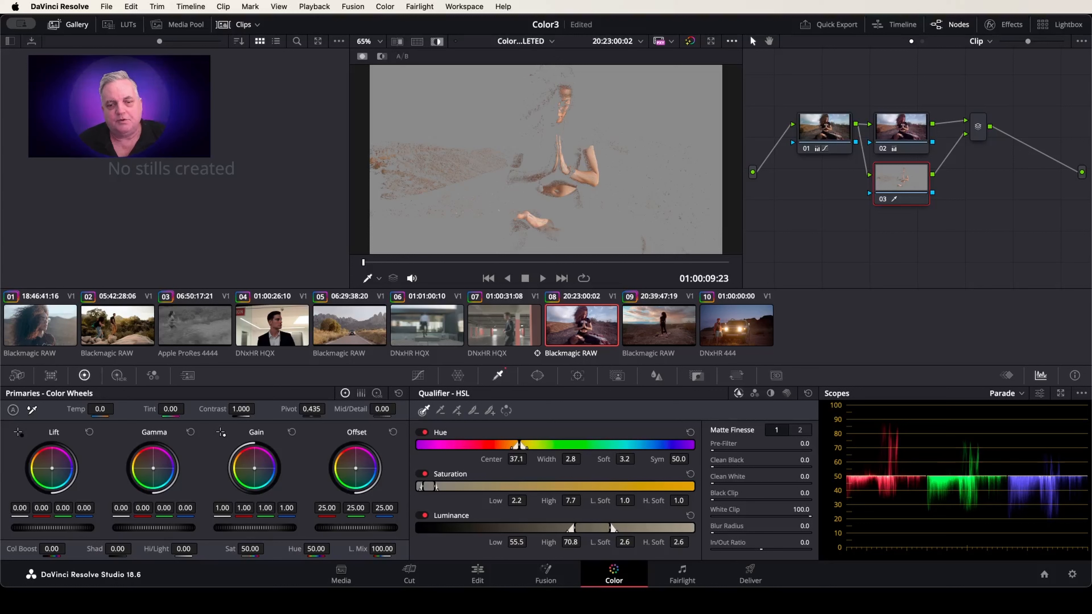
- Refine the skin key to hue center 35.8 and width 4.5, saturation 2.0 to 9.4, and luminance 55.3 to 76.0
{"action": "left_click_drag", "start_coordinate": [571, 459], "coordinate": [596, 459]}
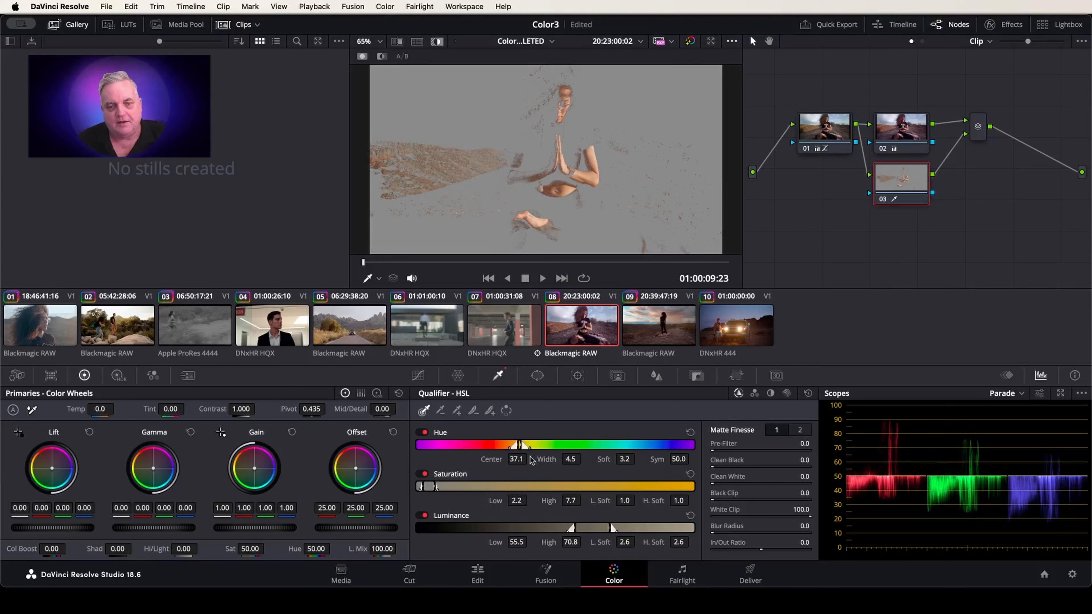
{"action": "left_click_drag", "start_coordinate": [534, 459], "coordinate": [531, 459]}
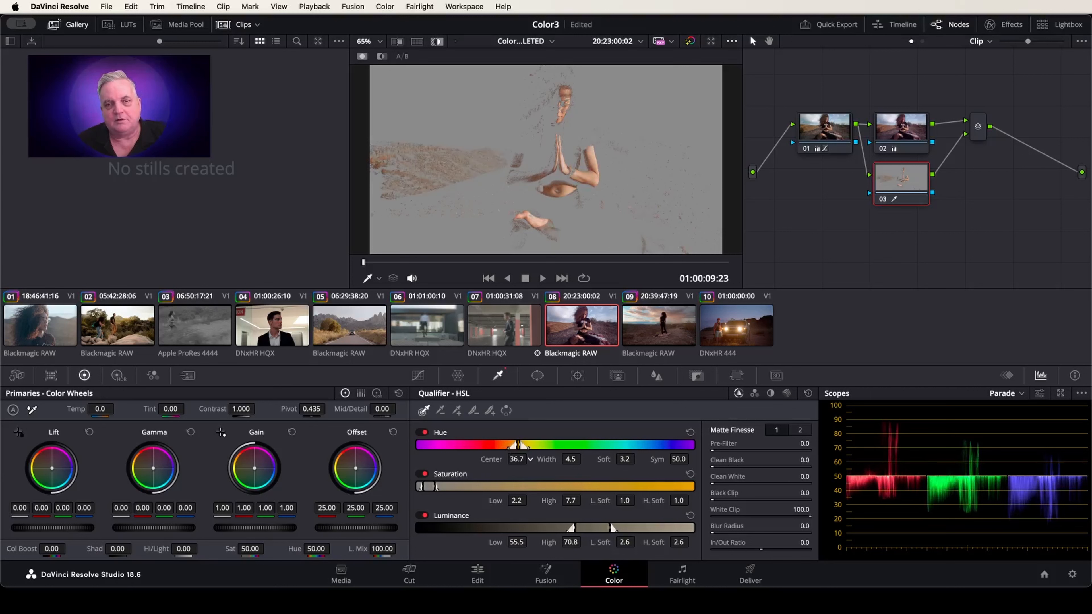
{"action": "left_click_drag", "start_coordinate": [532, 501], "coordinate": [530, 500]}
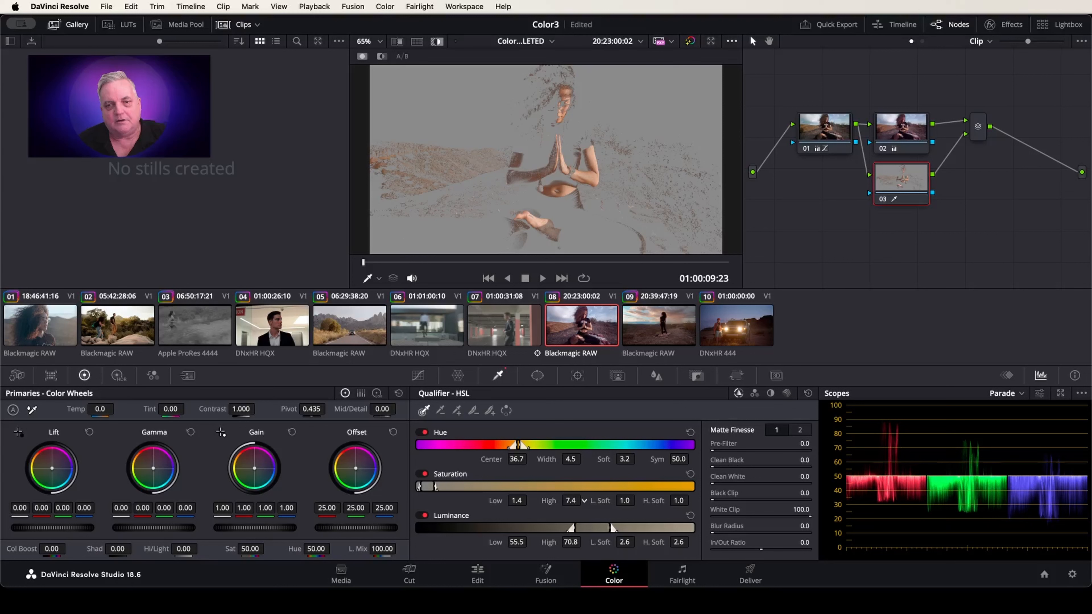
{"action": "left_click_drag", "start_coordinate": [584, 500], "coordinate": [583, 501]}
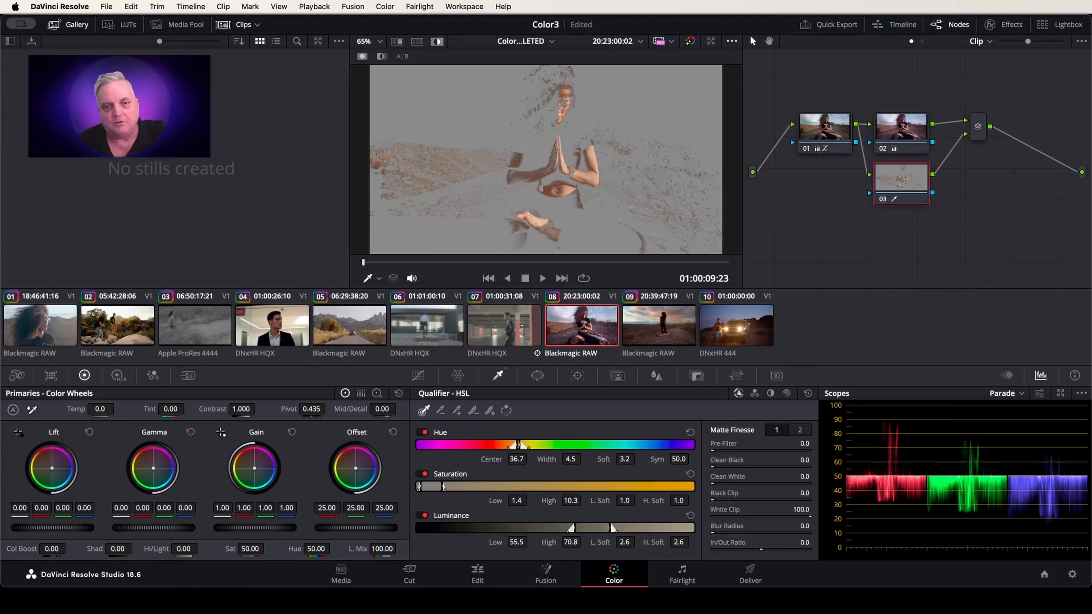
{"action": "left_click_drag", "start_coordinate": [530, 541], "coordinate": [530, 542]}
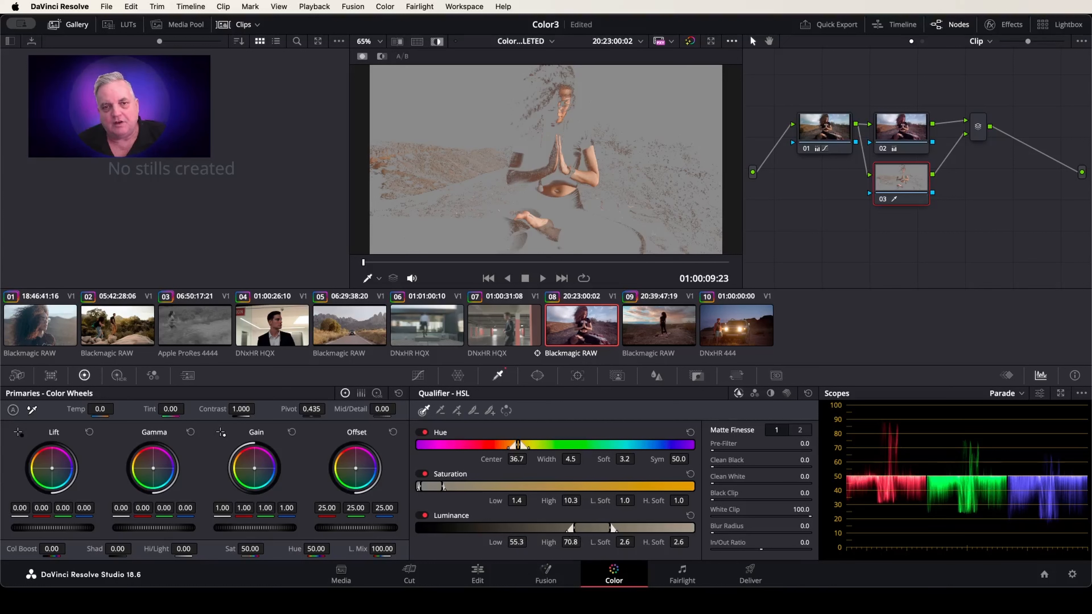
{"action": "left_click_drag", "start_coordinate": [584, 542], "coordinate": [584, 542]}
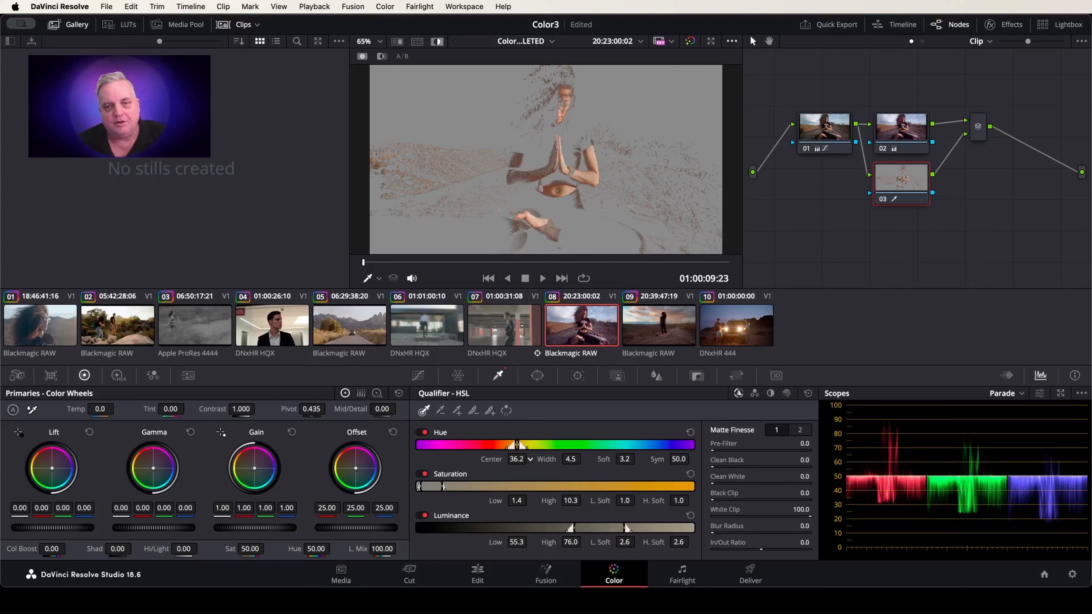
{"action": "left_click_drag", "start_coordinate": [532, 459], "coordinate": [531, 459]}
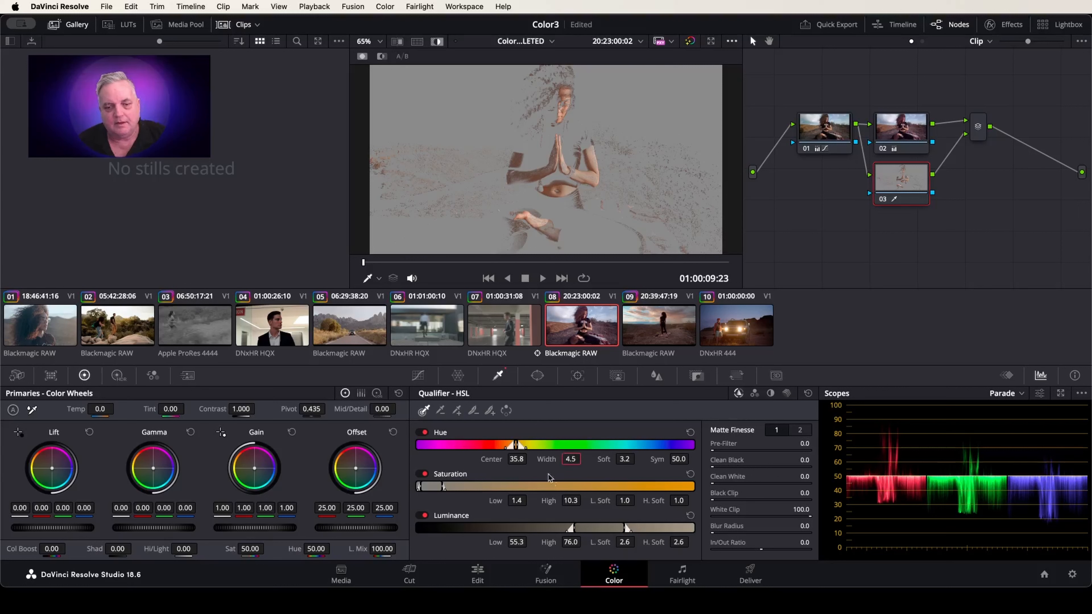
{"action": "left_click_drag", "start_coordinate": [571, 500], "coordinate": [530, 500]}
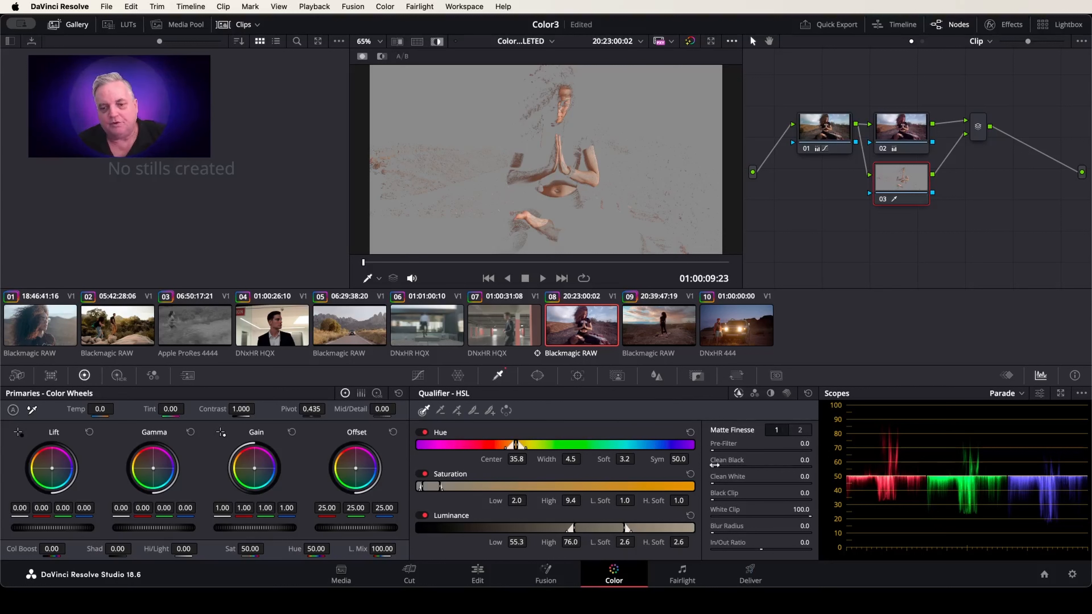
- Clean up the skin matte with Clean Black 14.0, Clean White 24.4 and Black Clip 10.9
{"action": "left_click_drag", "start_coordinate": [805, 460], "coordinate": [816, 460]}
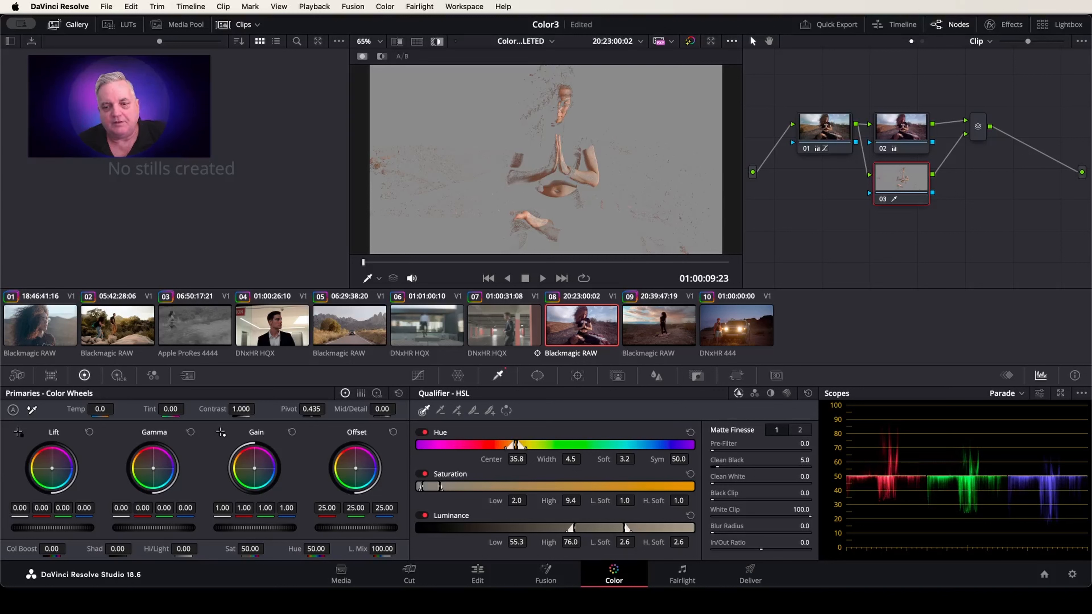
{"action": "left_click_drag", "start_coordinate": [826, 460], "coordinate": [857, 460]}
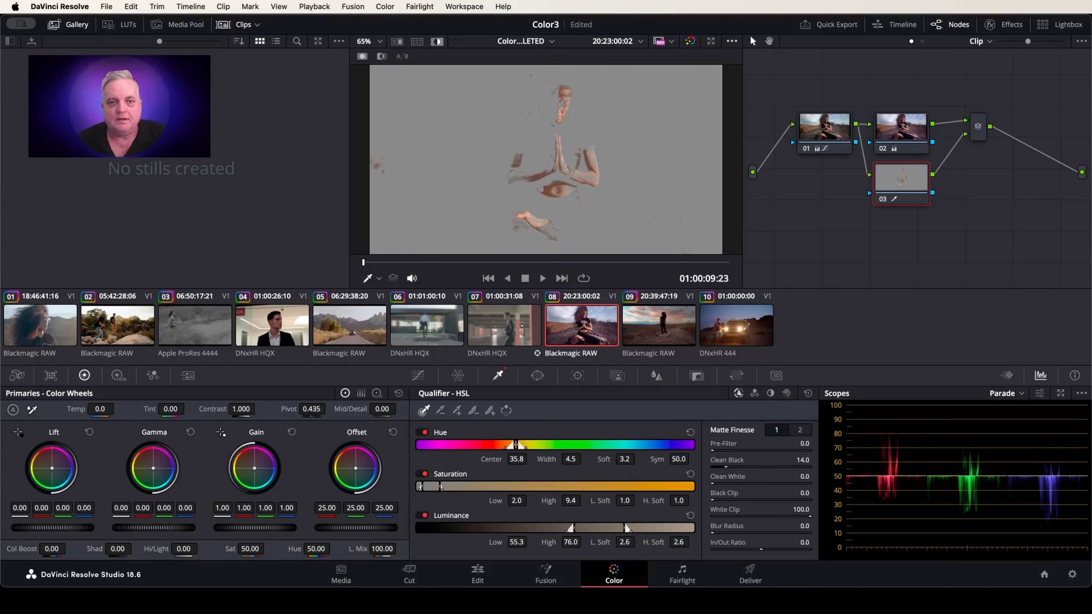
{"action": "left_click_drag", "start_coordinate": [824, 476], "coordinate": [905, 476]}
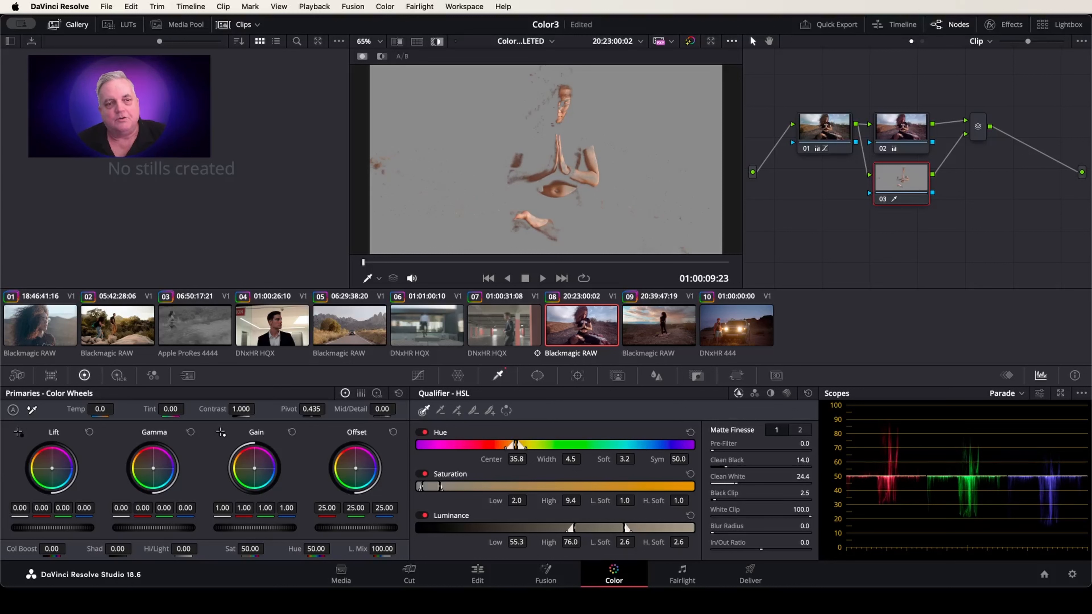
{"action": "left_click_drag", "start_coordinate": [714, 499], "coordinate": [725, 499]}
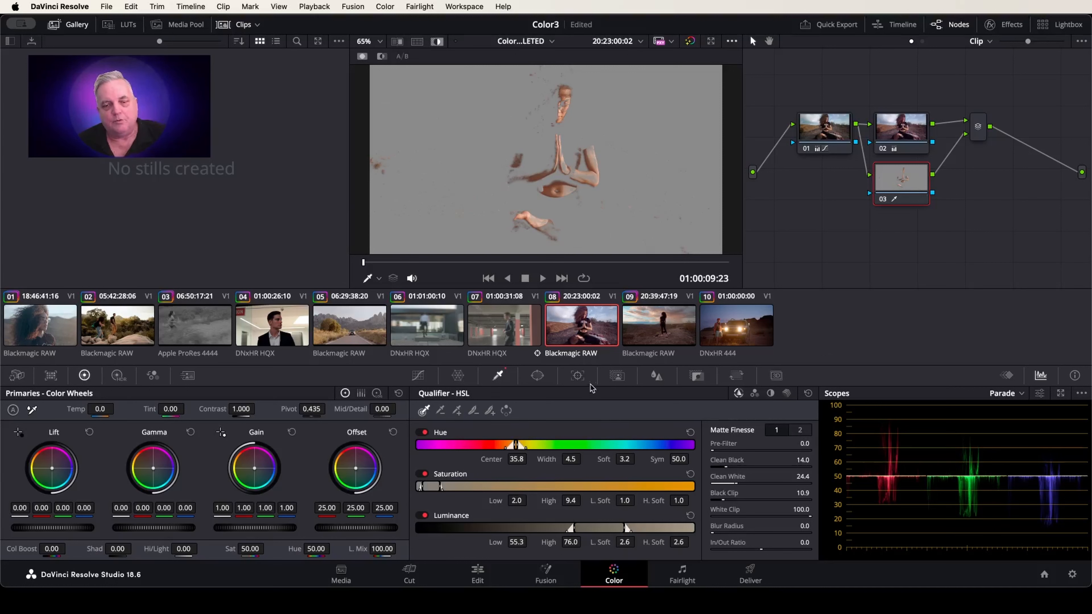
- Add an inverted circle window to node 03, stretched into a tall ellipse over the left edge of the picture, aspect 21.14
{"action": "left_click", "coordinate": [536, 376]}
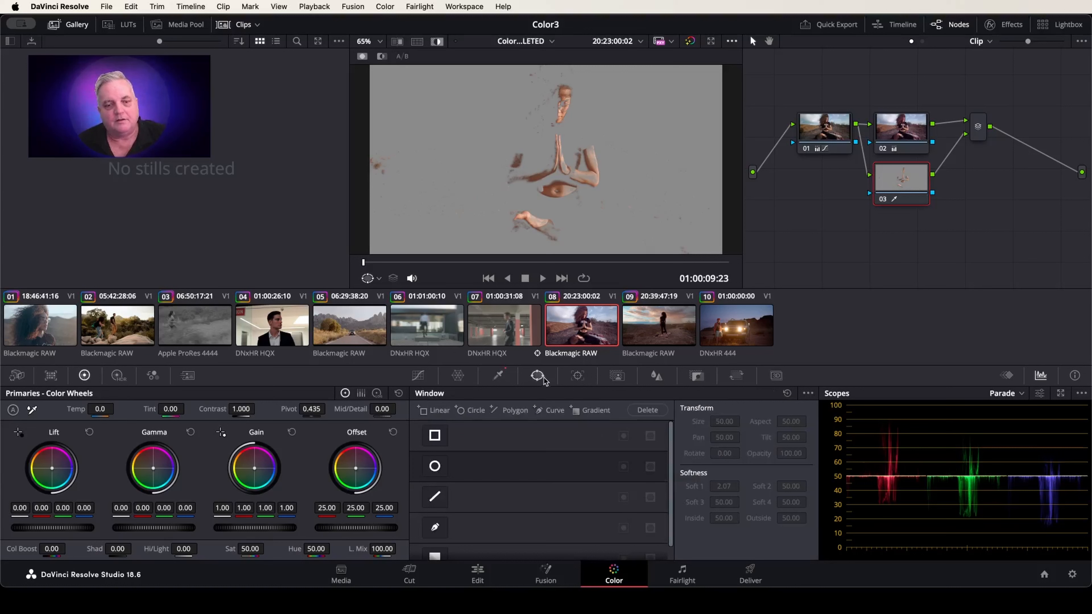
{"action": "left_click", "coordinate": [426, 471]}
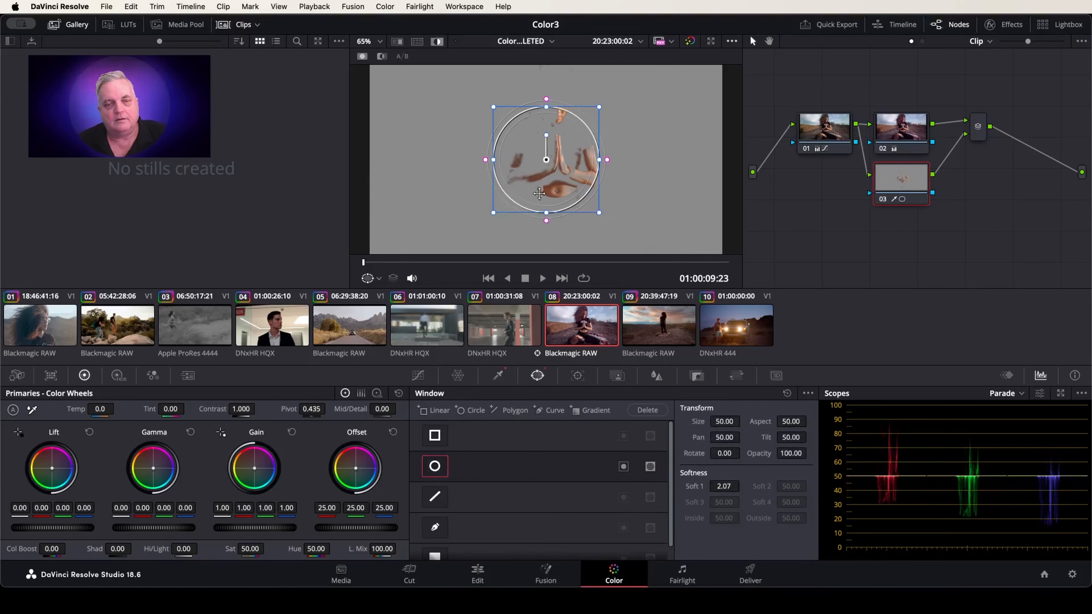
{"action": "left_click", "coordinate": [624, 467]}
{"action": "left_click_drag", "start_coordinate": [558, 192], "coordinate": [389, 200]}
{"action": "left_click_drag", "start_coordinate": [377, 117], "coordinate": [381, 7]}
{"action": "left_click_drag", "start_coordinate": [429, 169], "coordinate": [445, 169]}
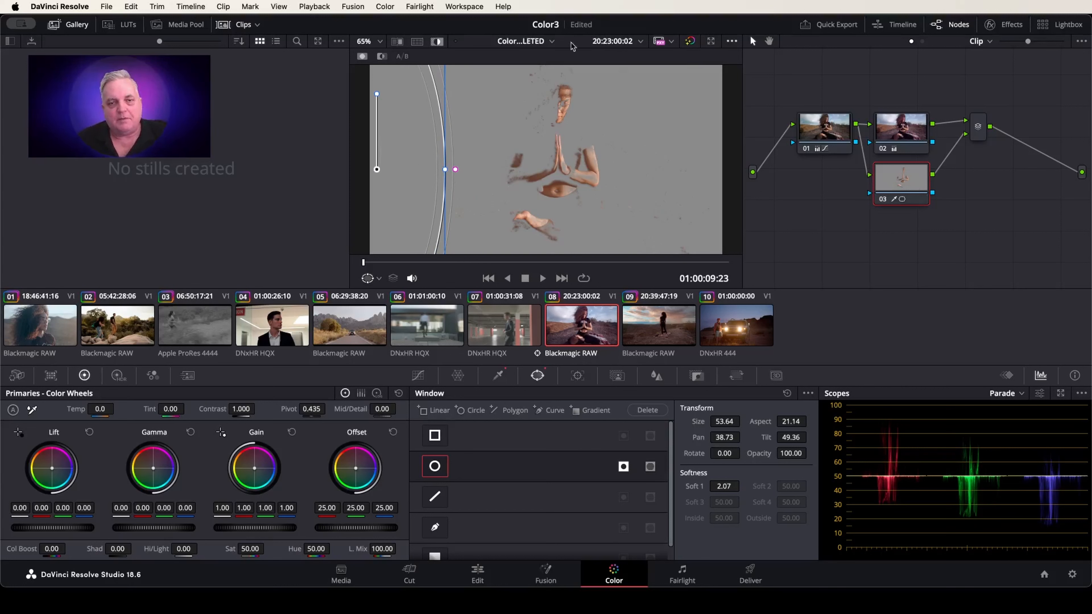
- Center the ellipse over the woman, turn off its inversion and narrow it to size 52.43, aspect 19.55
{"action": "left_click_drag", "start_coordinate": [392, 186], "coordinate": [577, 188]}
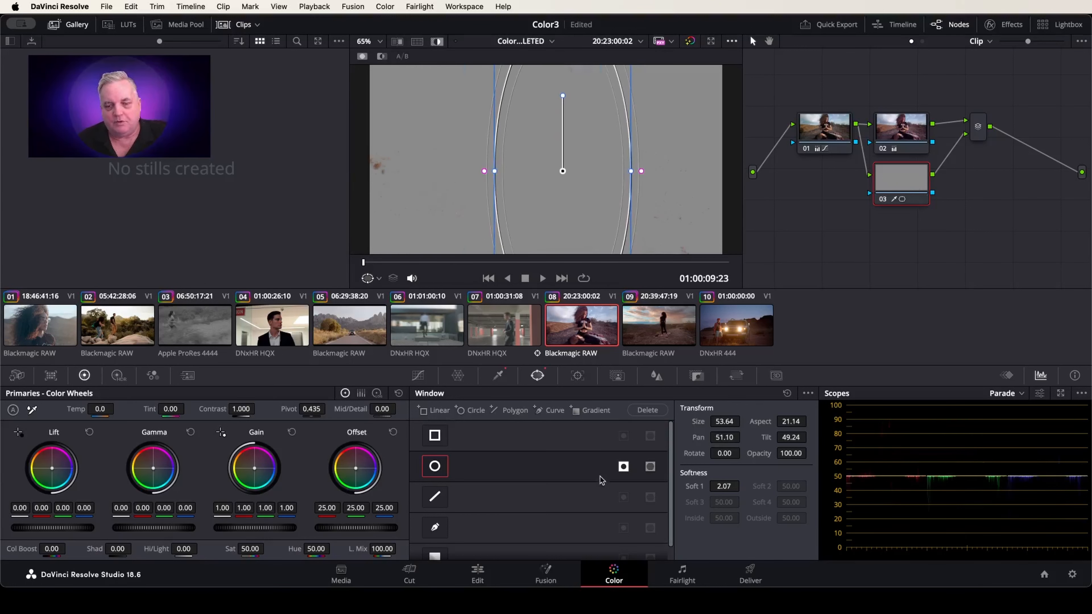
{"action": "left_click", "coordinate": [623, 467]}
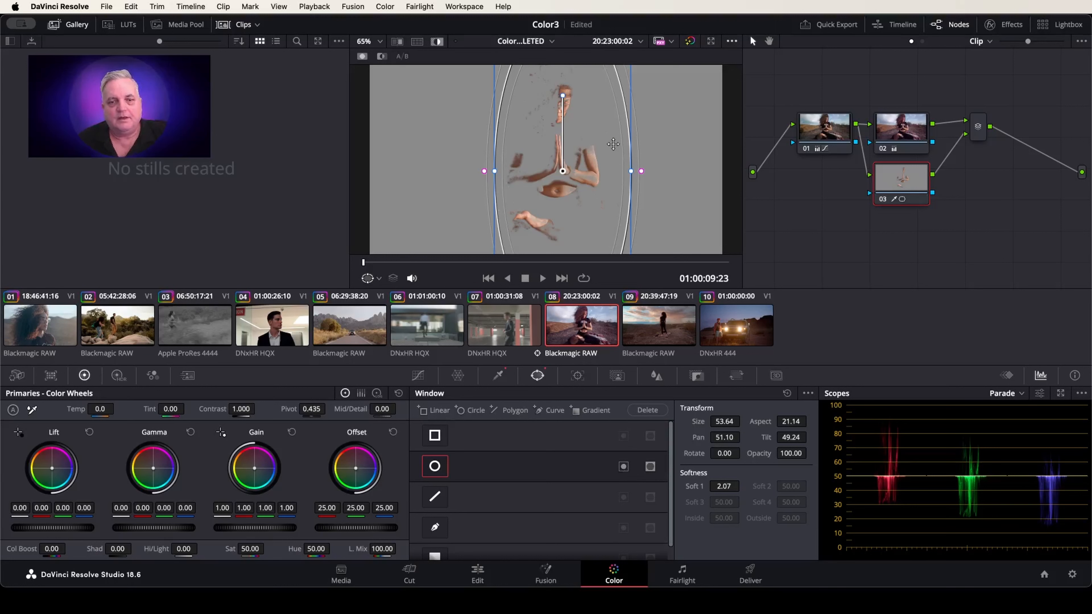
{"action": "left_click_drag", "start_coordinate": [631, 171], "coordinate": [566, 177]}
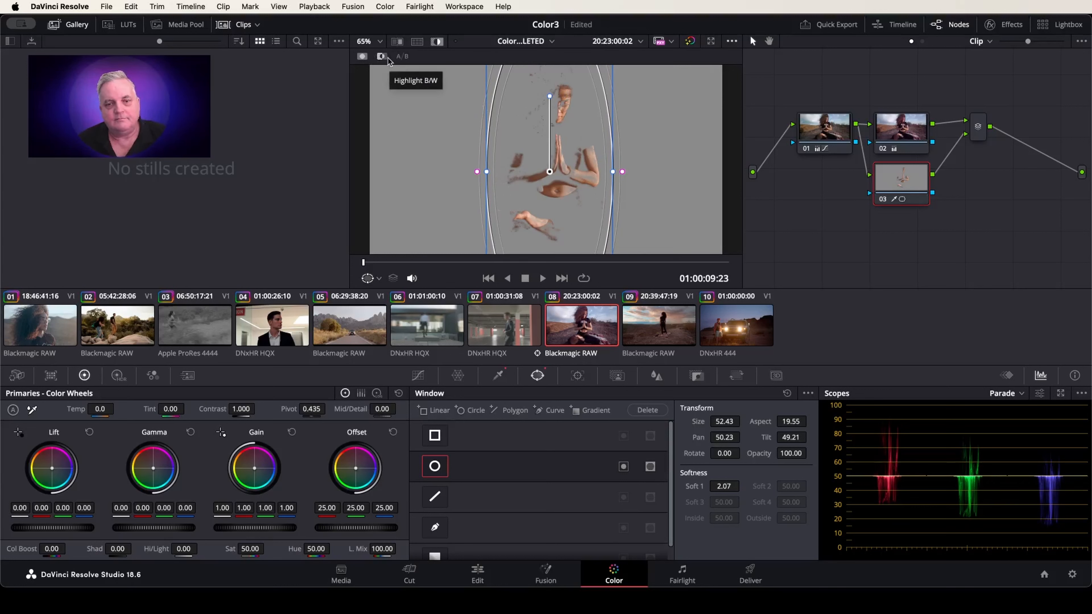
- Turn off the highlight view and raise the Gain of the isolated skin on node 03 to 1.17
{"action": "left_click", "coordinate": [441, 40]}
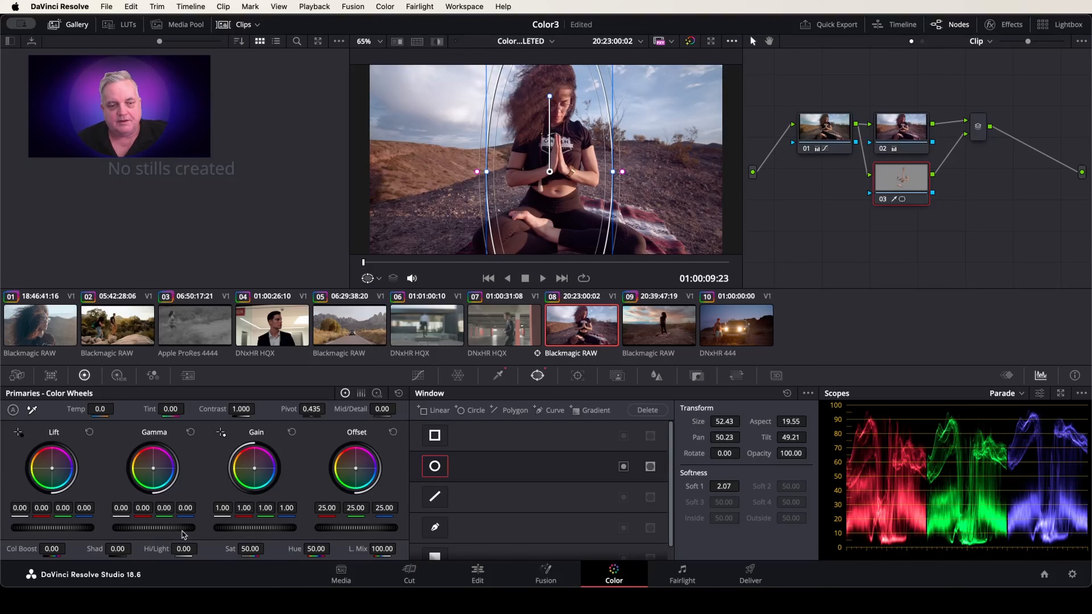
{"action": "left_click_drag", "start_coordinate": [270, 528], "coordinate": [292, 528]}
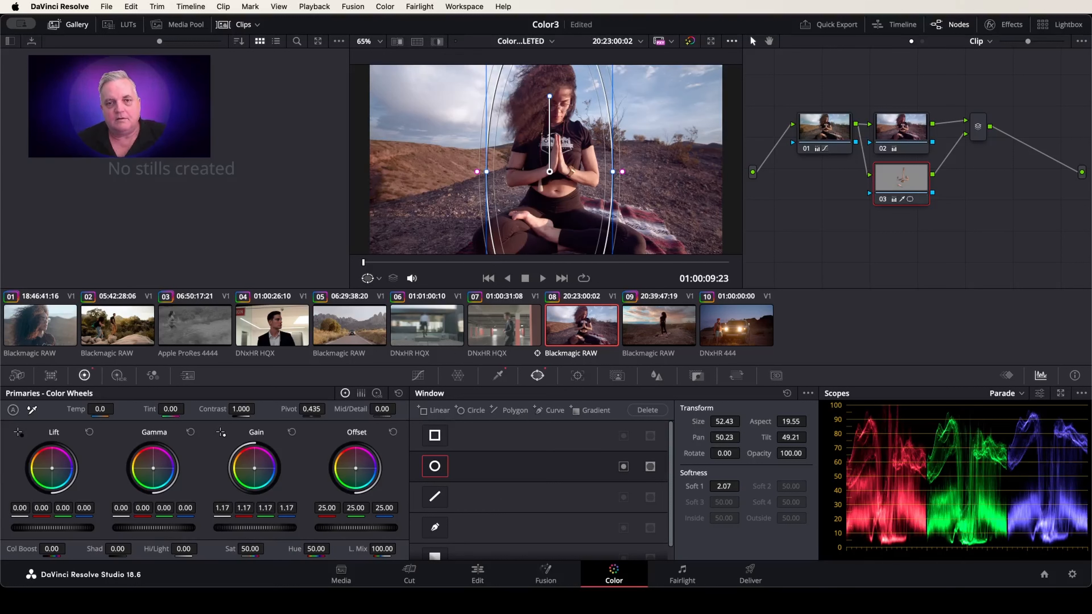
- Warm node 03's Gamma to red 0.06, green -0.01, blue -0.06, and add serial node 05 with its Gamma red at -0.01
{"action": "left_click_drag", "start_coordinate": [151, 471], "coordinate": [149, 463]}
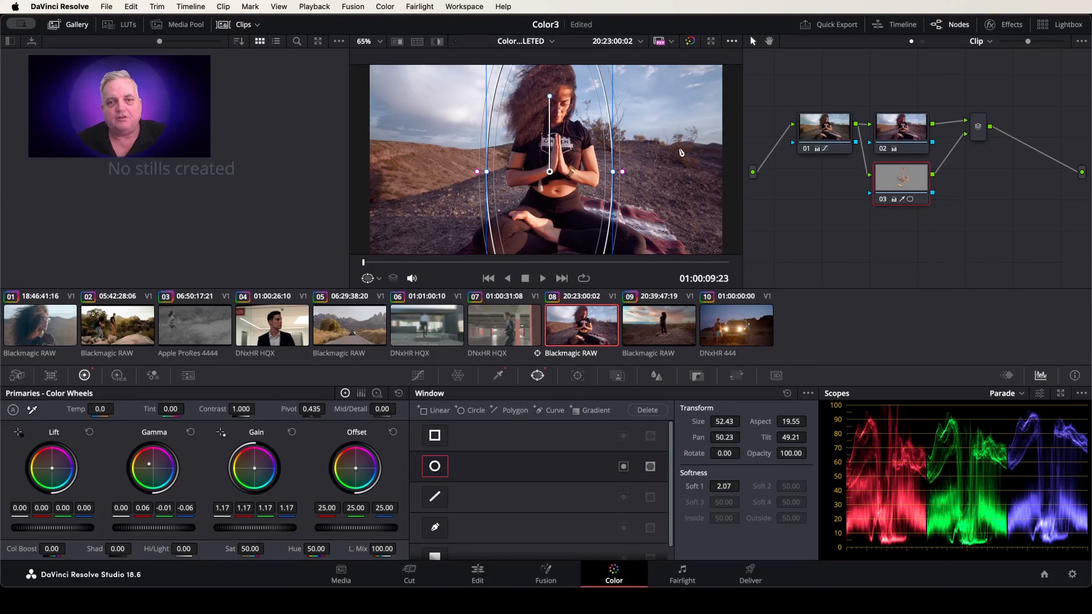
{"action": "key", "text": "alt+s"}
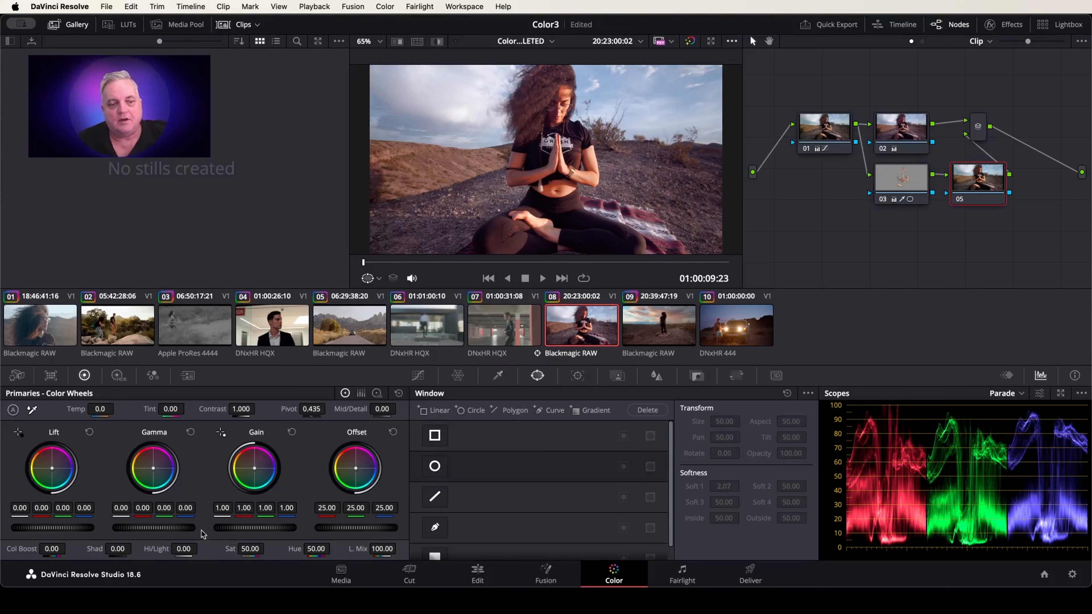
{"action": "left_click_drag", "start_coordinate": [152, 469], "coordinate": [150, 468]}
{"action": "left_click_drag", "start_coordinate": [153, 471], "coordinate": [153, 469]}
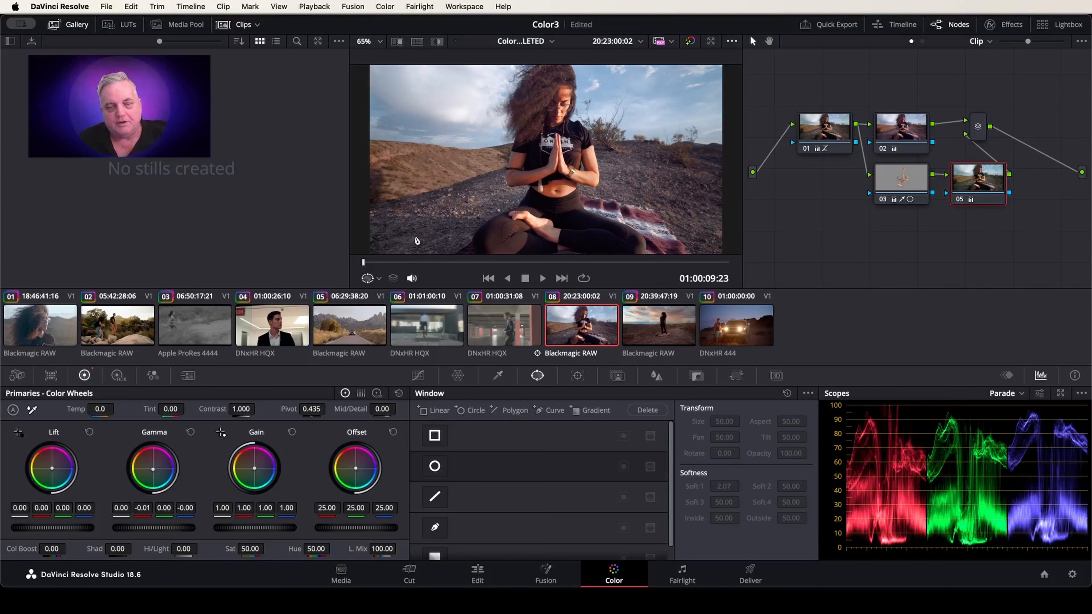
- Shape a four-point S-curve for contrast on node 05 and reduce the custom curve's intensity to 59 on all channels
{"action": "left_click", "coordinate": [417, 376]}
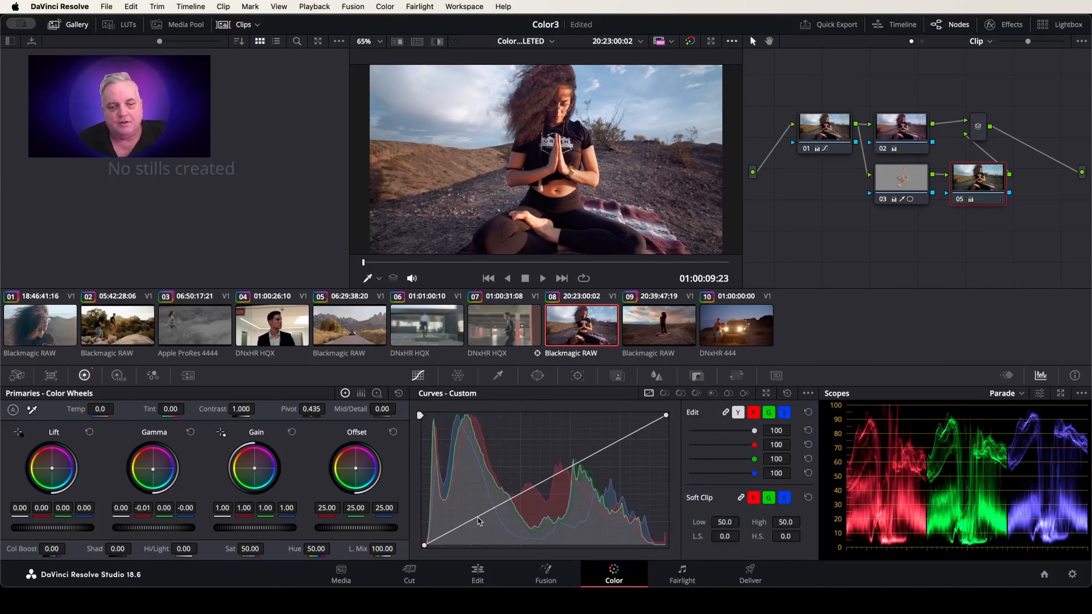
{"action": "left_click_drag", "start_coordinate": [478, 519], "coordinate": [484, 530]}
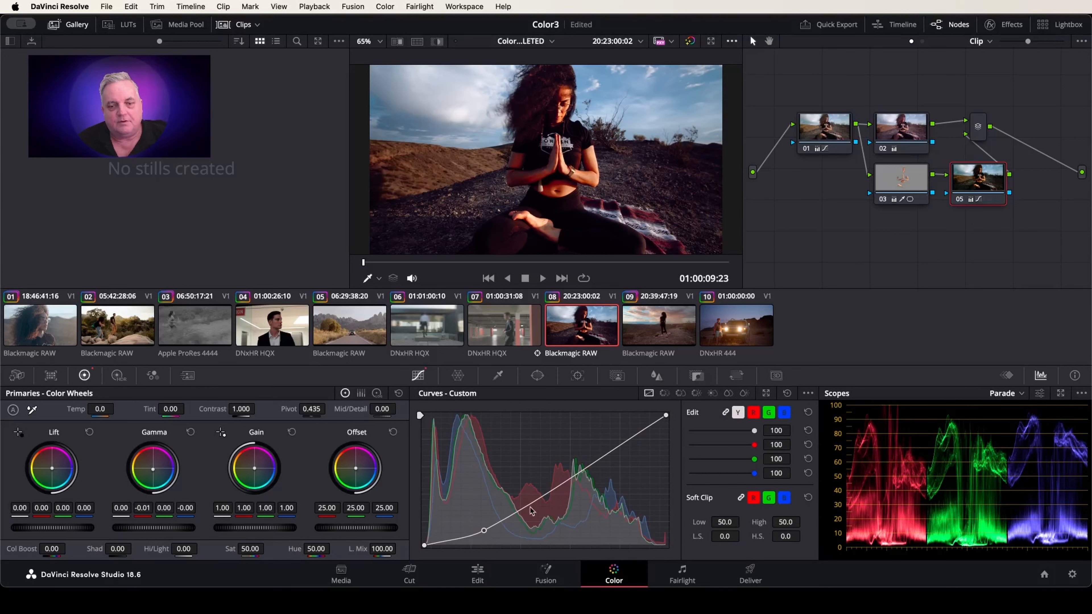
{"action": "left_click_drag", "start_coordinate": [629, 444], "coordinate": [622, 426]}
{"action": "left_click", "coordinate": [452, 539]}
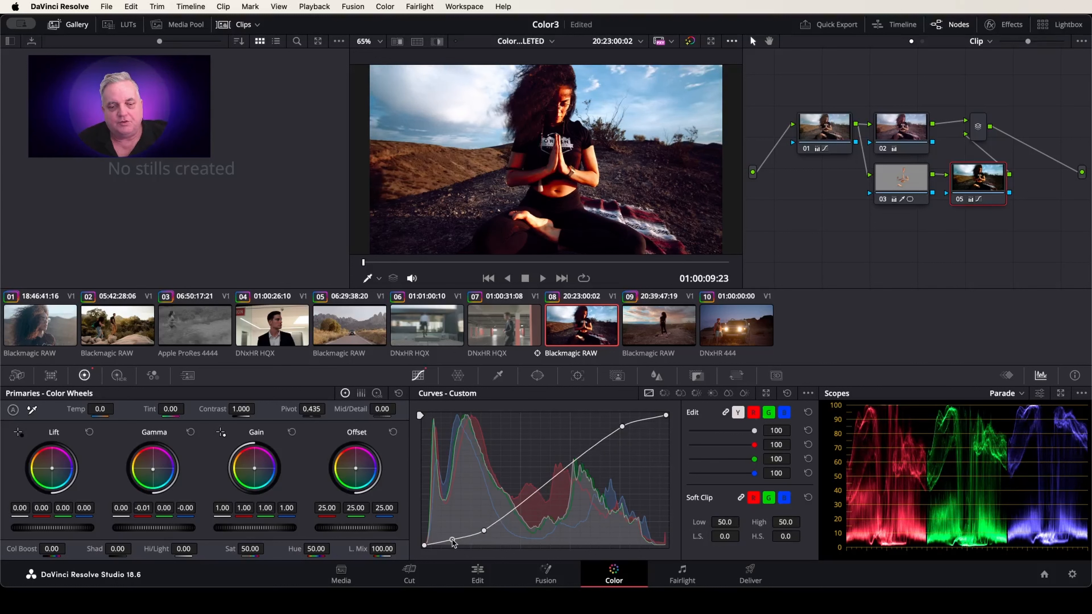
{"action": "left_click_drag", "start_coordinate": [452, 539], "coordinate": [453, 543]}
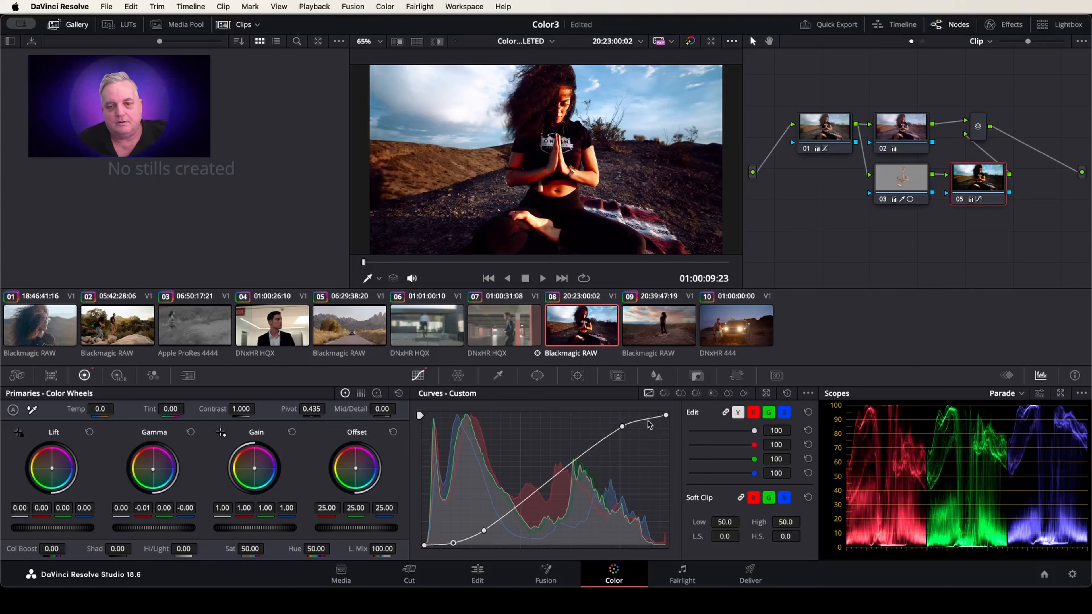
{"action": "left_click_drag", "start_coordinate": [650, 419], "coordinate": [651, 415]}
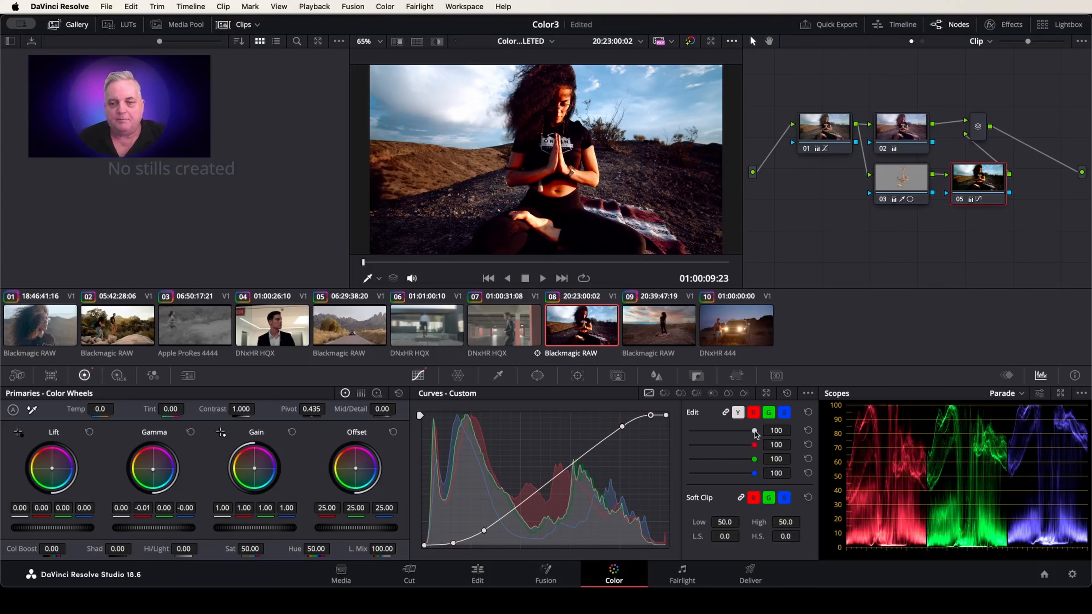
{"action": "left_click_drag", "start_coordinate": [755, 431], "coordinate": [729, 435]}
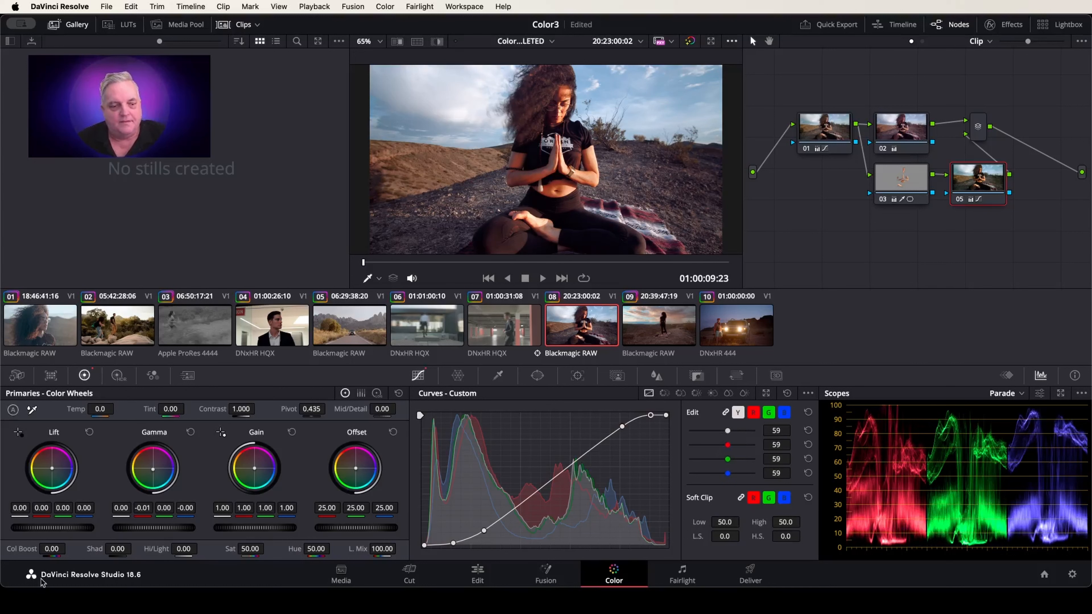
- Lower node 05's saturation to 39.40 and compare the clip with and without its grades
{"action": "mouse_move", "coordinate": [250, 549]}
{"action": "left_mouse_down"}
{"action": "mouse_move", "coordinate": [241, 548]}
{"action": "mouse_move", "coordinate": [267, 549]}
{"action": "left_mouse_up"}
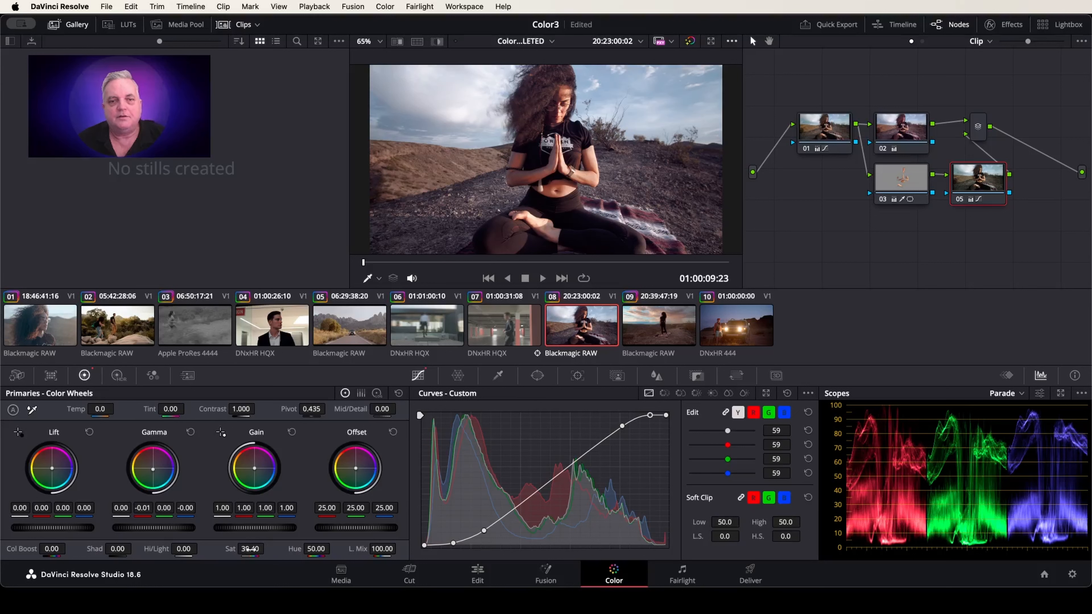
{"action": "left_click_drag", "start_coordinate": [367, 508], "coordinate": [367, 508]}
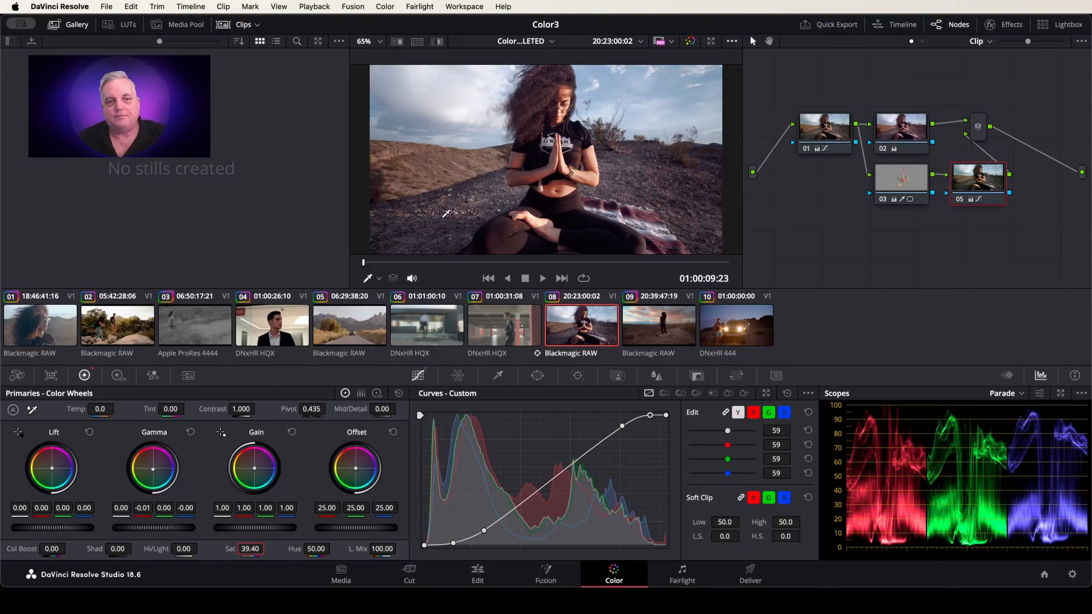
{"action": "left_click", "coordinate": [691, 41]}
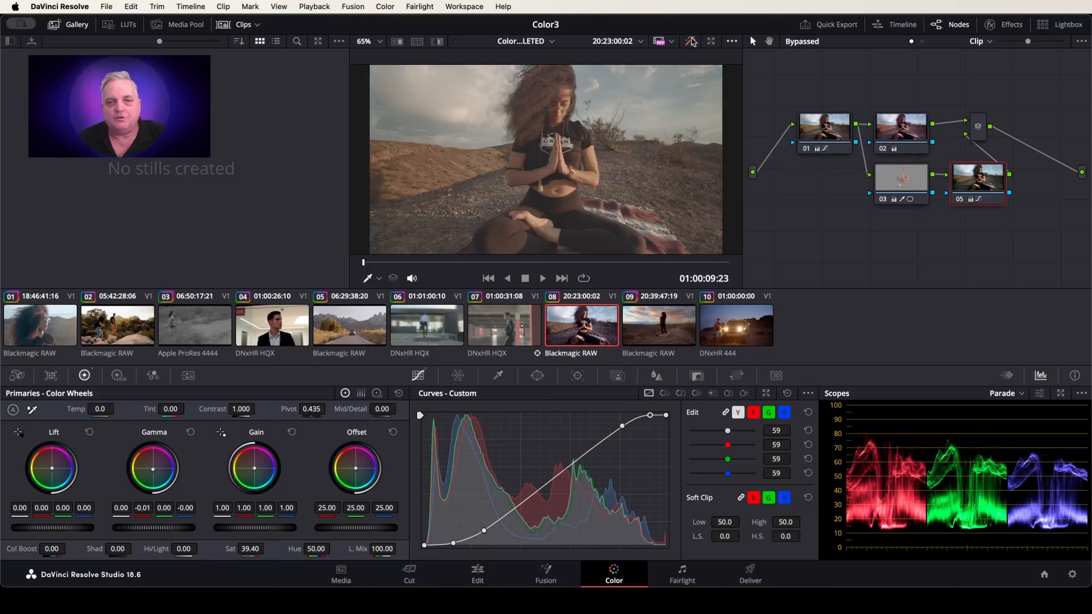
{"action": "left_click", "coordinate": [691, 41]}
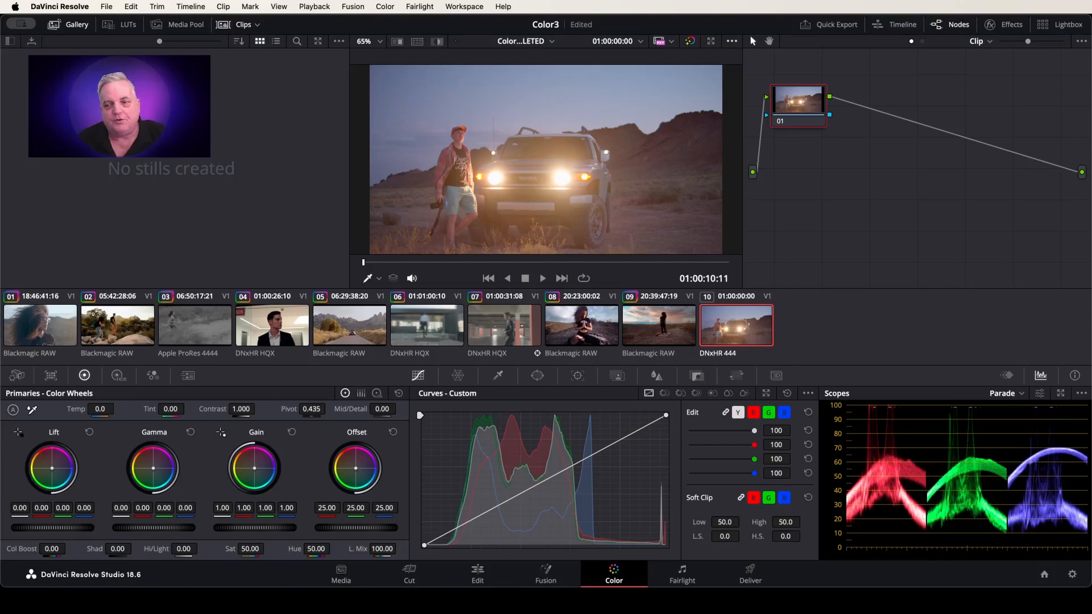
- Balance clip 10 of the man beside the truck on node 01 with Lift -0.06 and saturation 55.60
{"action": "left_click_drag", "start_coordinate": [52, 527], "coordinate": [43, 527]}
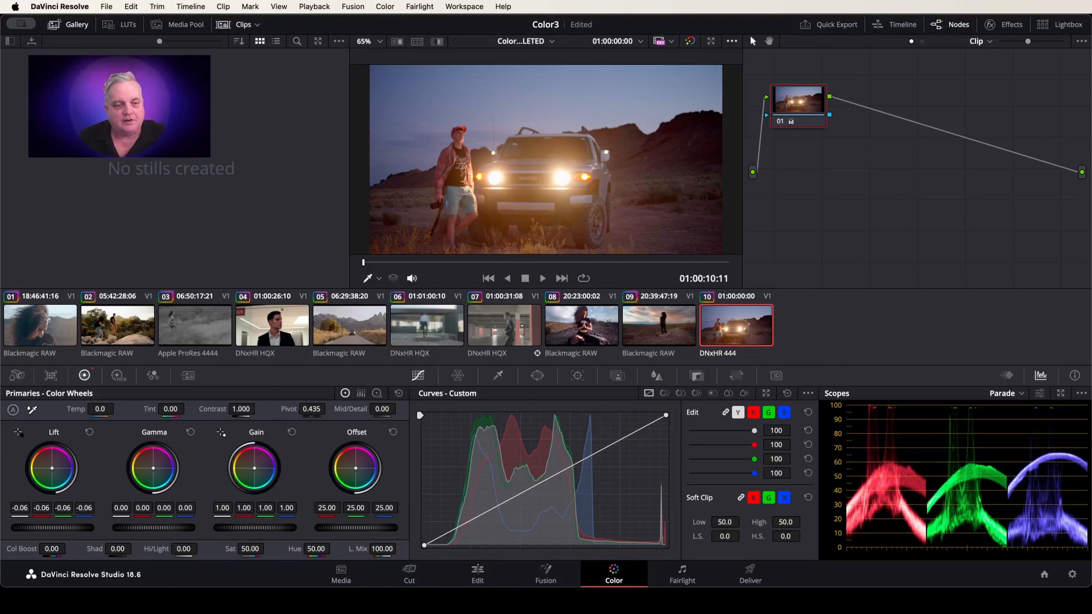
{"action": "left_click_drag", "start_coordinate": [250, 549], "coordinate": [269, 549]}
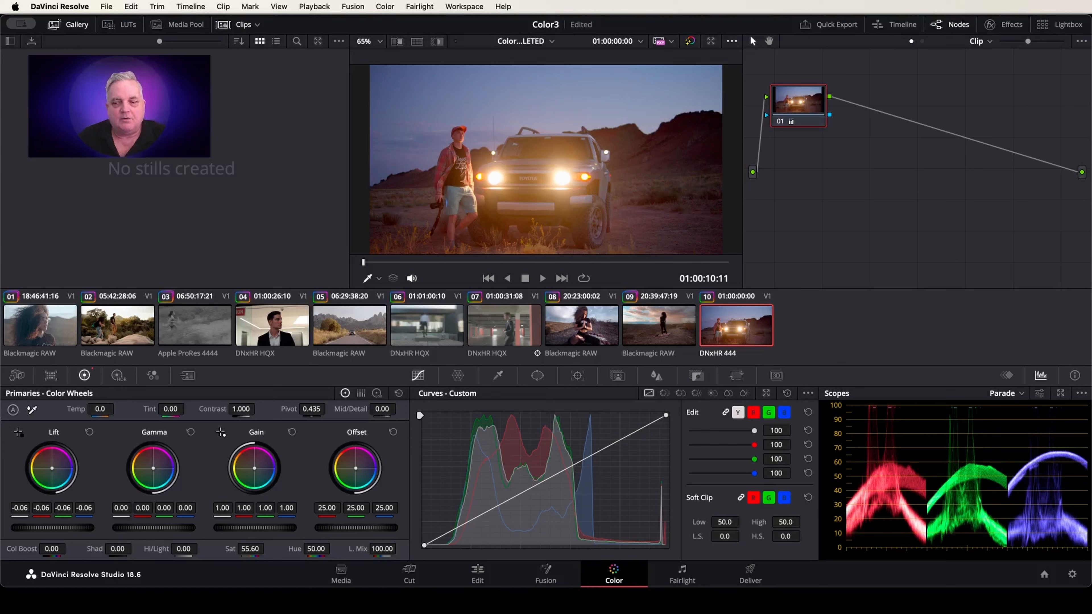
- Add serial node 02 with a blue night look: Gamma -0.04, -0.27, -0.01, 0.22, Gain 0.86 and Lift -0.01
{"action": "key", "text": "alt+s"}
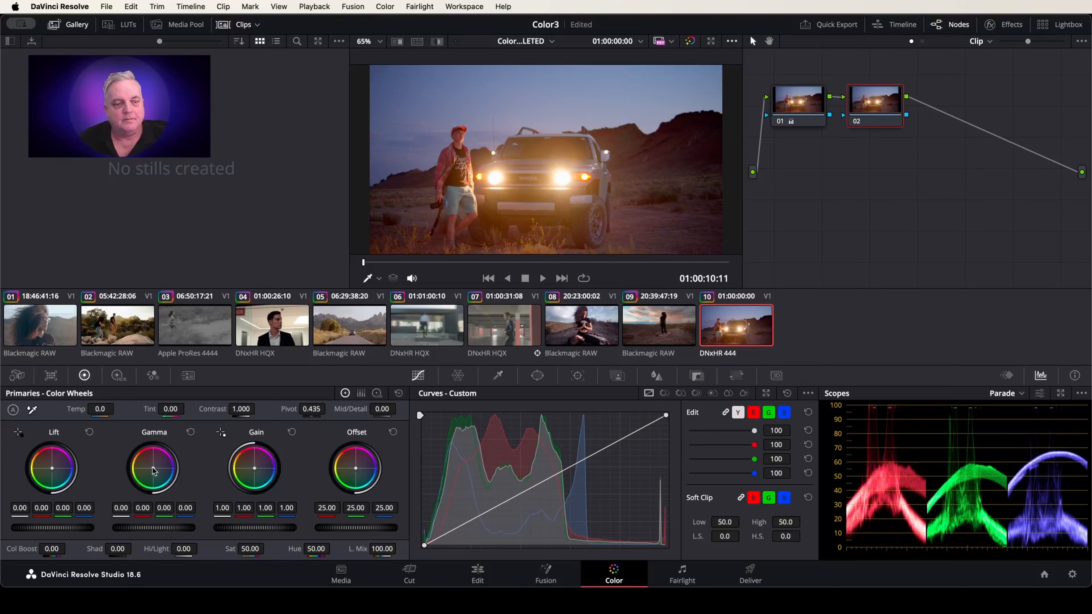
{"action": "left_click_drag", "start_coordinate": [154, 470], "coordinate": [165, 480]}
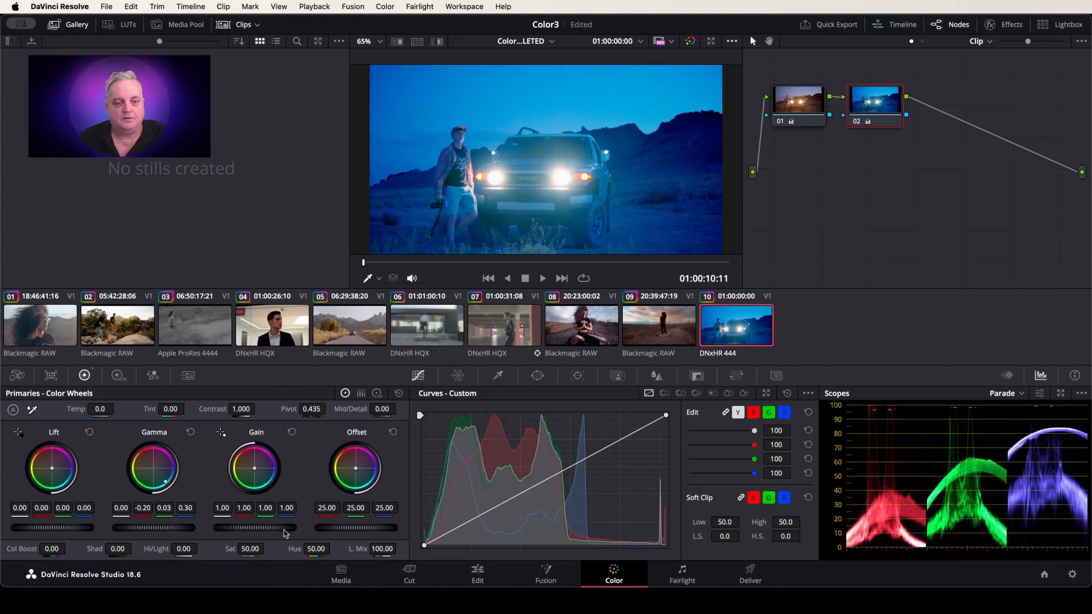
{"action": "left_click_drag", "start_coordinate": [162, 531], "coordinate": [148, 531]}
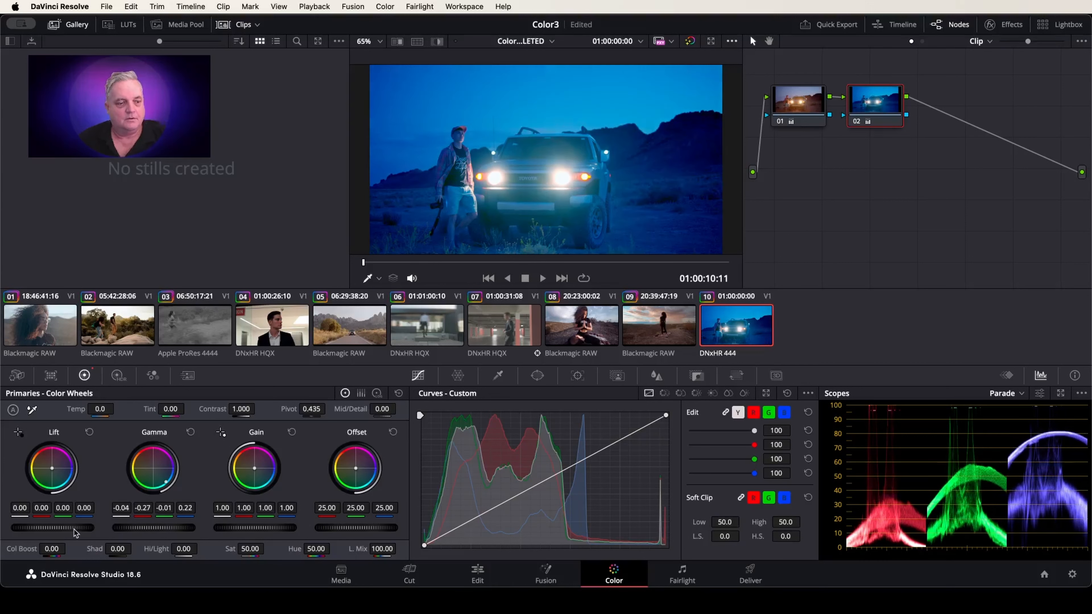
{"action": "left_click_drag", "start_coordinate": [256, 527], "coordinate": [241, 527]}
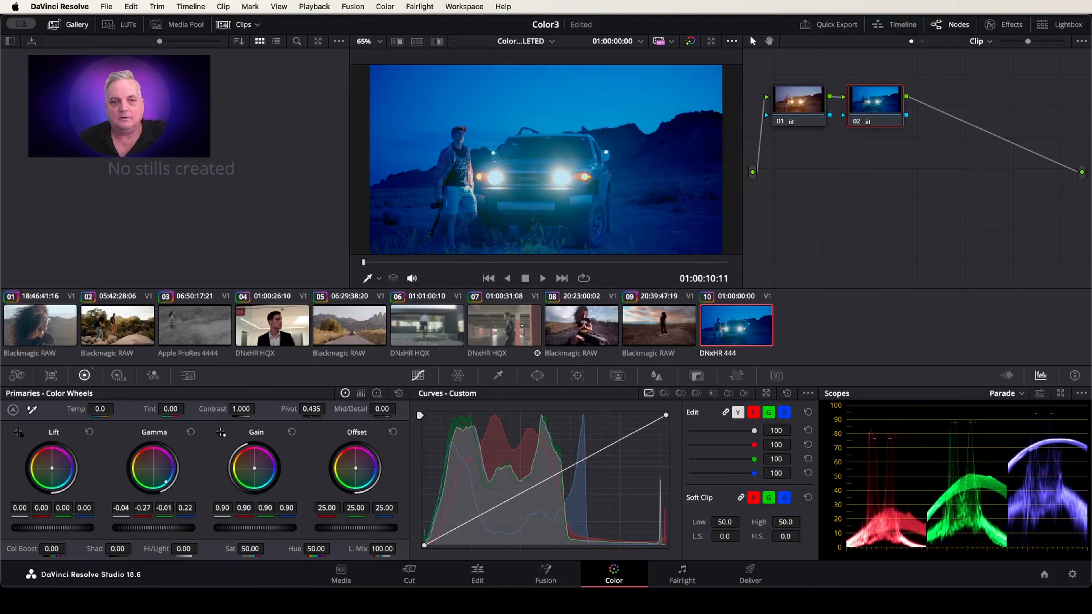
{"action": "left_click_drag", "start_coordinate": [64, 528], "coordinate": [59, 528]}
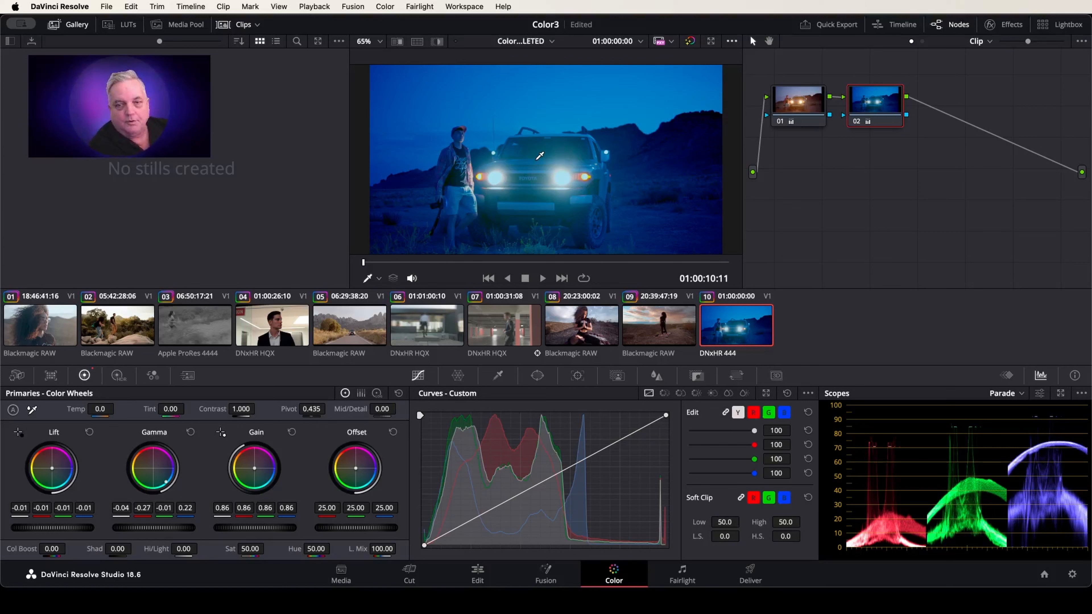
- Add layer node 03, sample the truck's headlight with the HSL qualifier and show the selection in highlight view
{"action": "key", "text": "alt+p"}
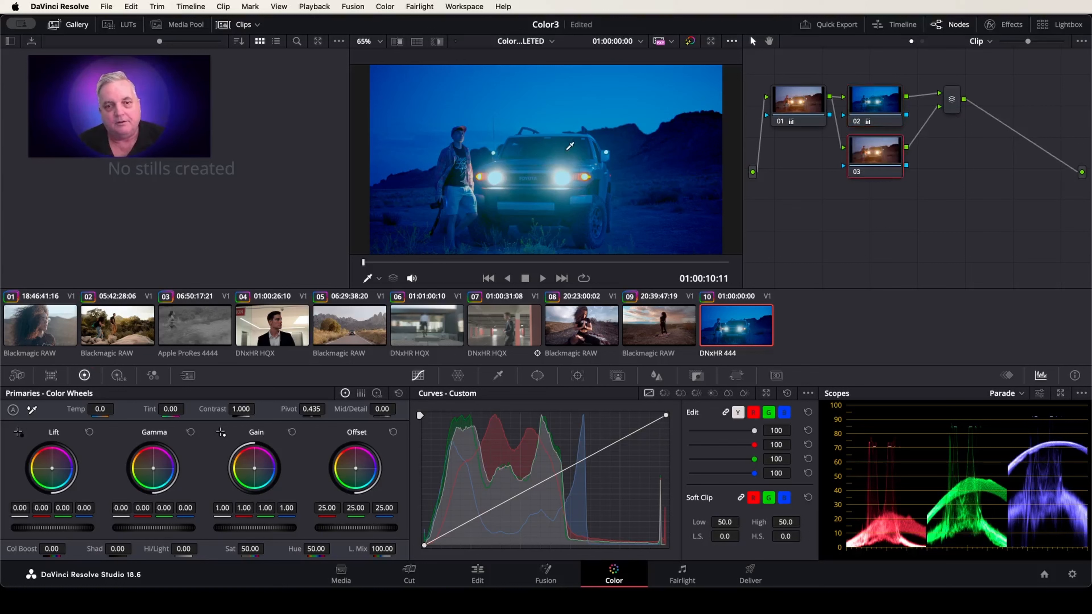
{"action": "key", "text": "alt+q"}
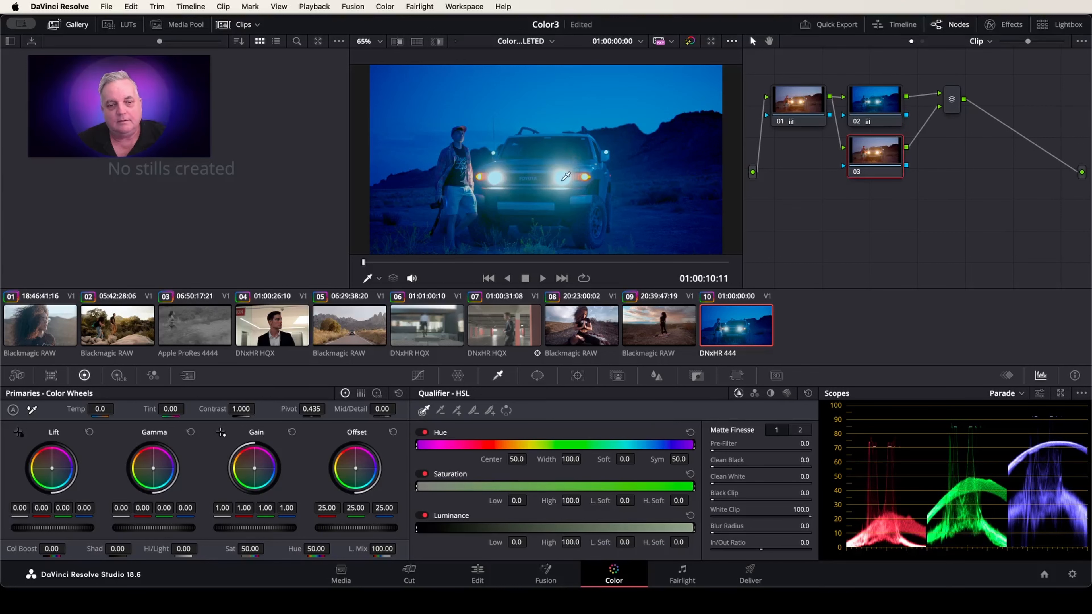
{"action": "left_click", "coordinate": [562, 179]}
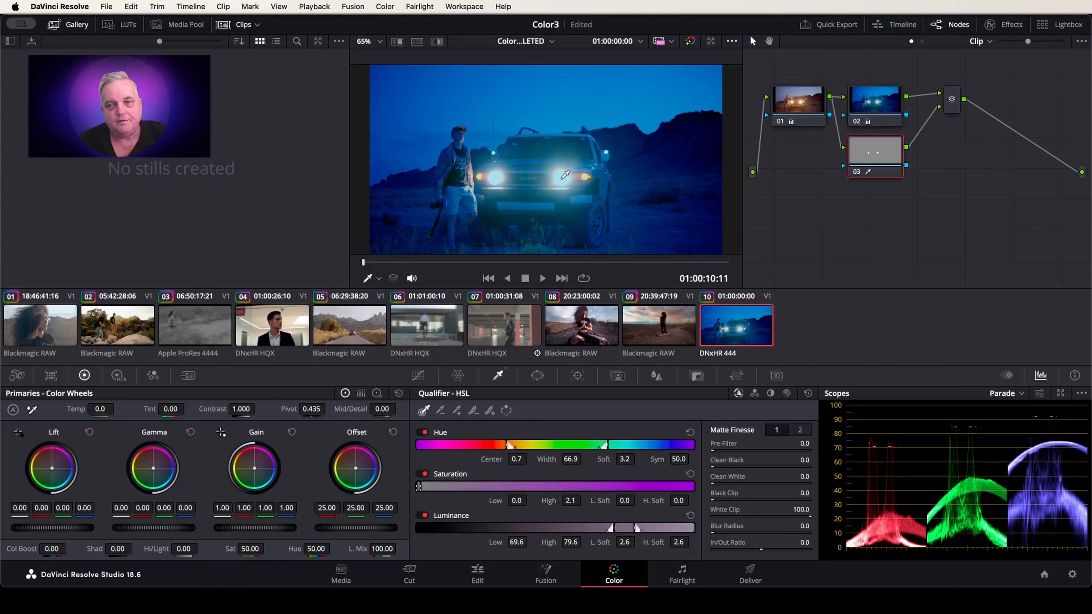
{"action": "left_click", "coordinate": [438, 41]}
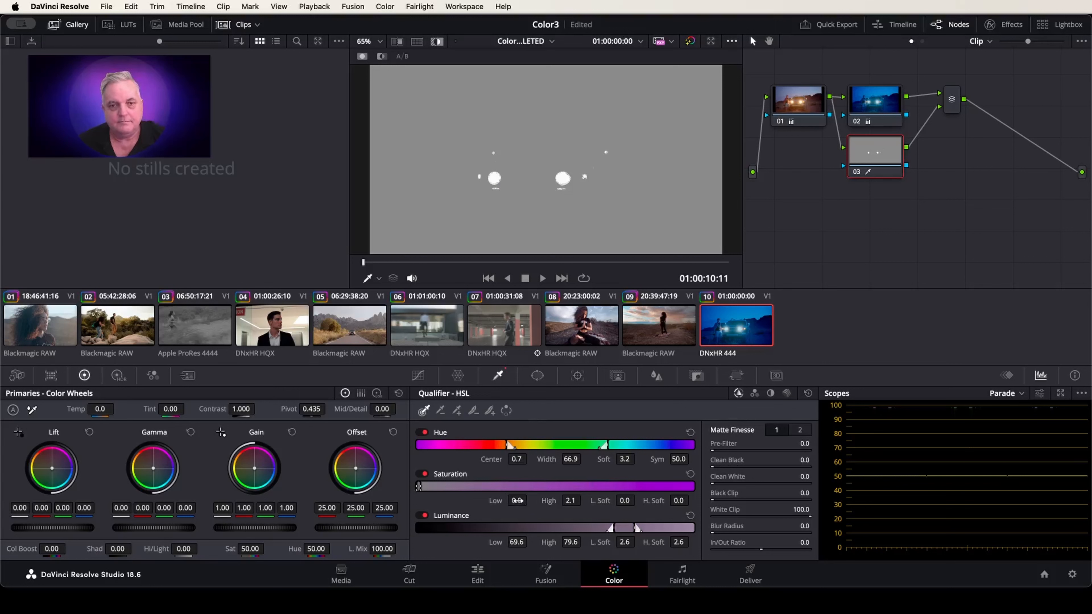
- Widen the headlight key to Saturation High 12.6, Luminance 67.8 to 88.0 and Hue Width 100.0, and turn off the highlight view
{"action": "left_click_drag", "start_coordinate": [530, 501], "coordinate": [512, 501]}
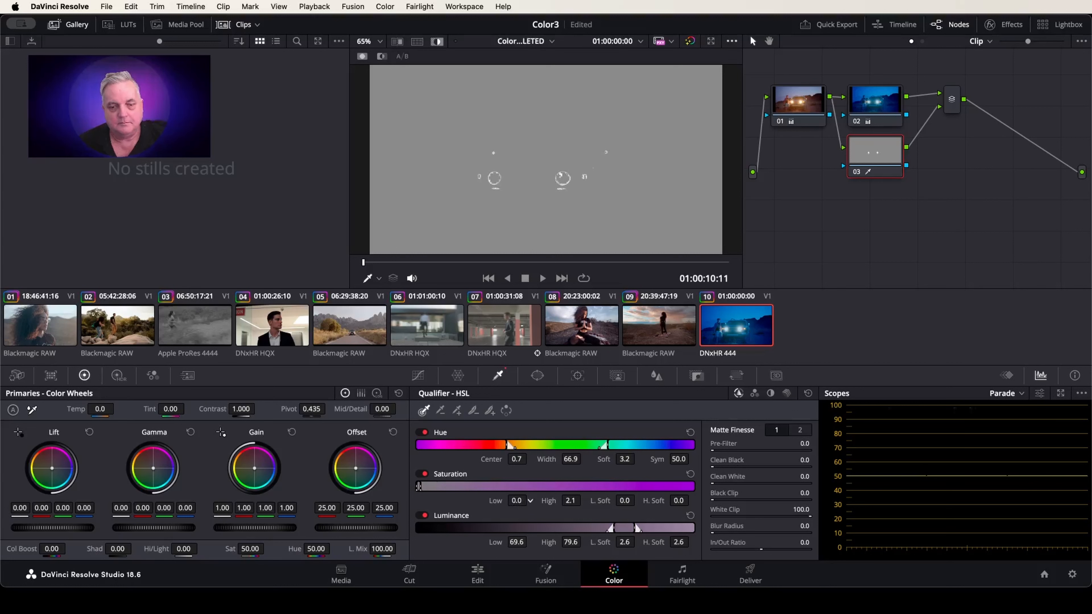
{"action": "left_click_drag", "start_coordinate": [570, 501], "coordinate": [584, 500]}
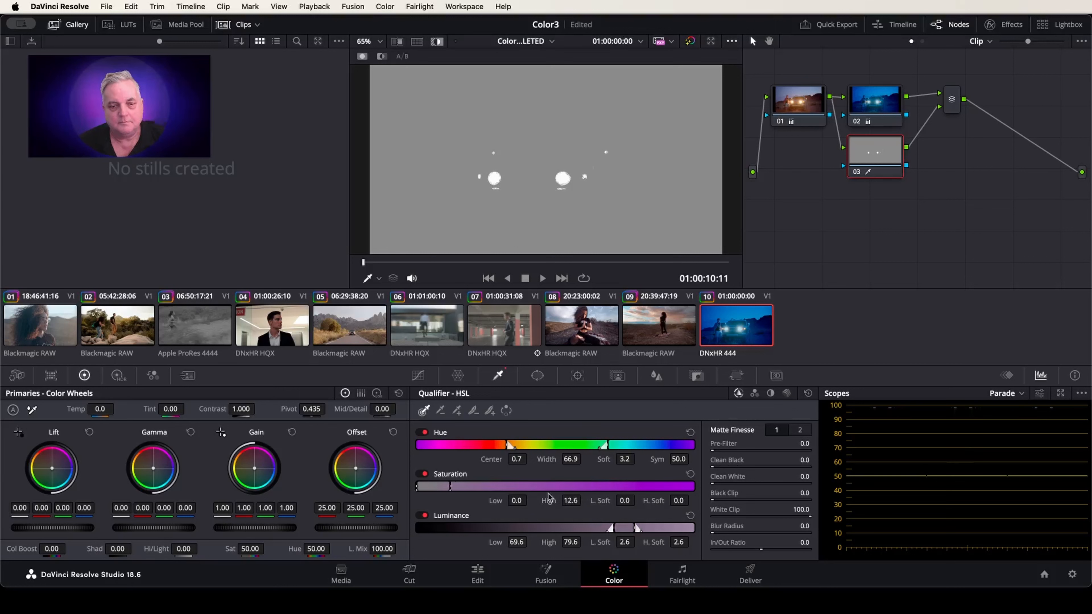
{"action": "left_click_drag", "start_coordinate": [529, 542], "coordinate": [584, 541]}
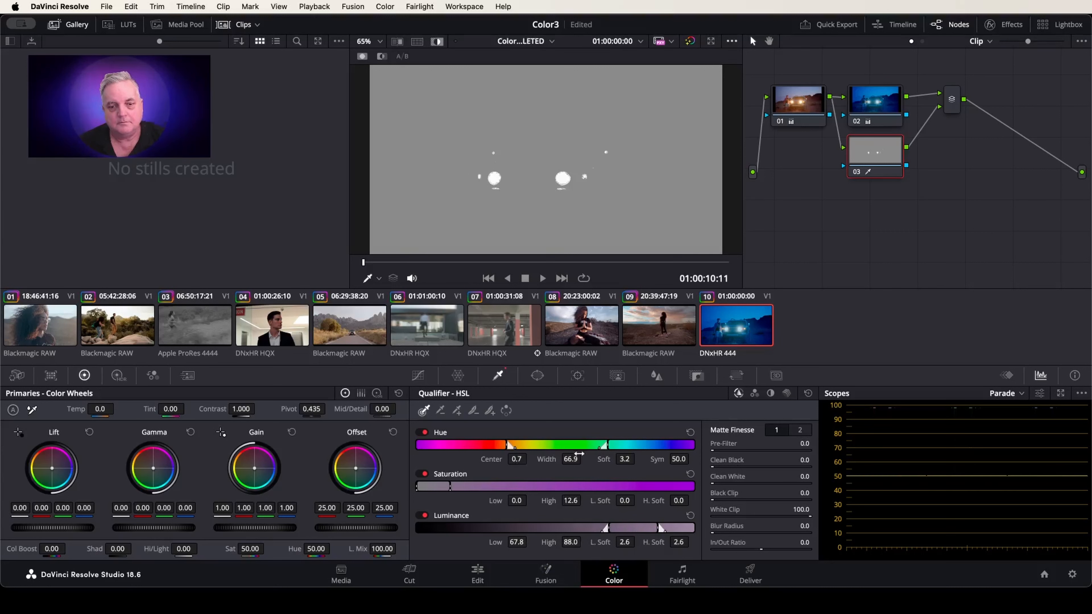
{"action": "left_click_drag", "start_coordinate": [571, 459], "coordinate": [584, 459]}
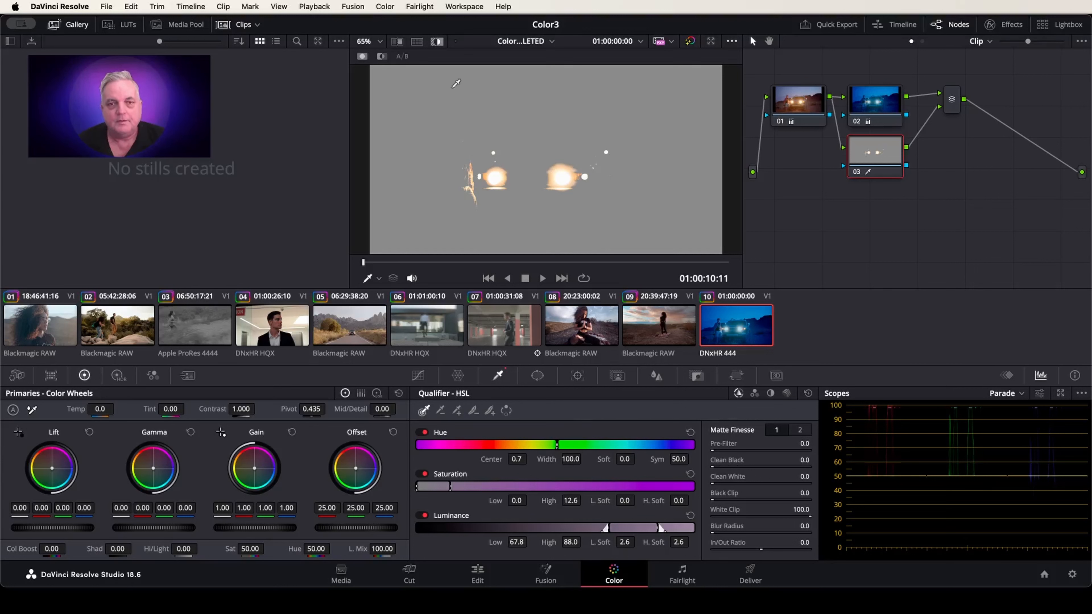
{"action": "left_click", "coordinate": [437, 41]}
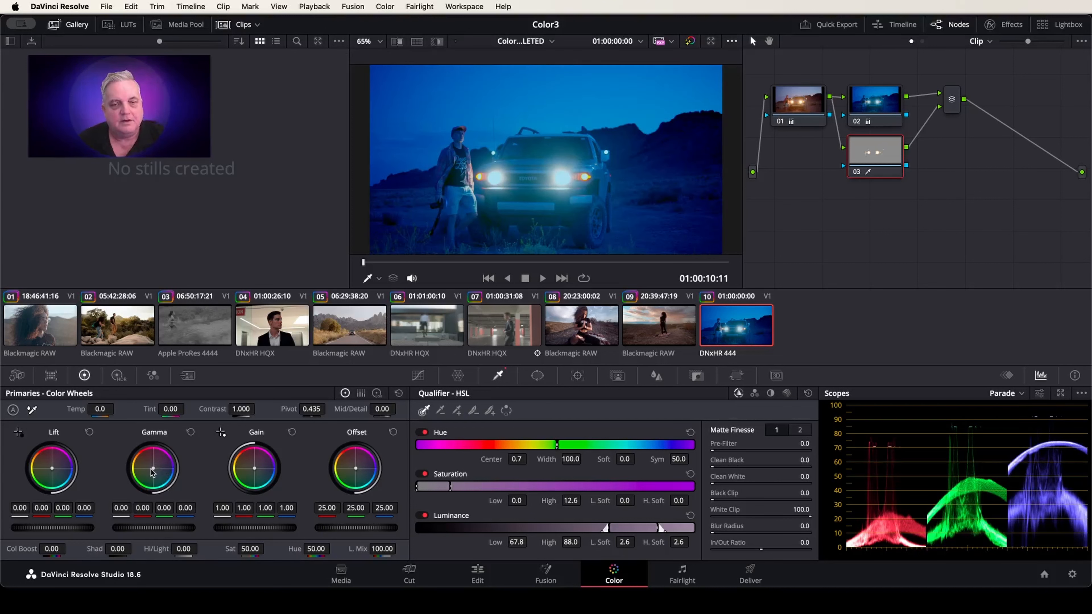
- Warm the headlights on node 03 with Gamma red 0.37, green -0.04, blue -0.26 and Gain 1.03, 1.18, 1.00, 0.98
{"action": "left_click_drag", "start_coordinate": [152, 468], "coordinate": [146, 455]}
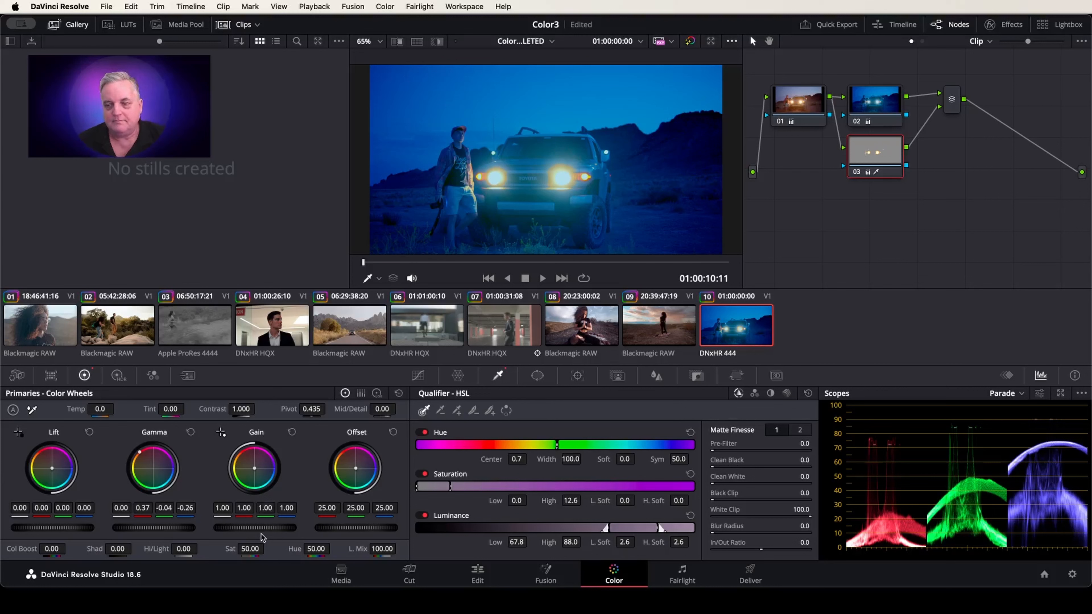
{"action": "mouse_move", "coordinate": [257, 528]}
{"action": "left_mouse_down"}
{"action": "mouse_move", "coordinate": [274, 527]}
{"action": "mouse_move", "coordinate": [258, 528]}
{"action": "left_mouse_up"}
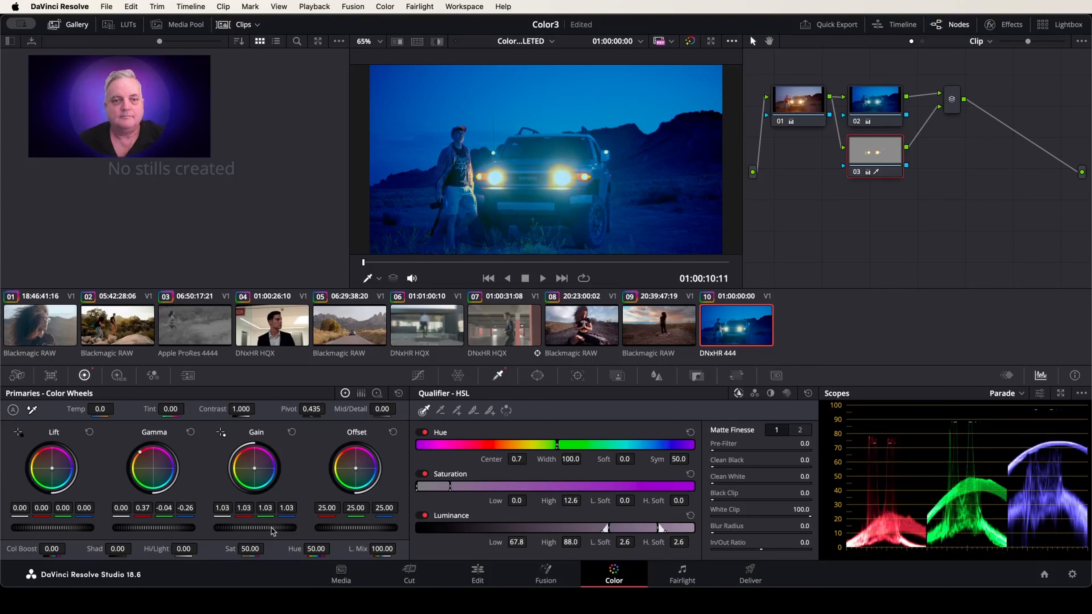
{"action": "left_click_drag", "start_coordinate": [254, 468], "coordinate": [254, 466]}
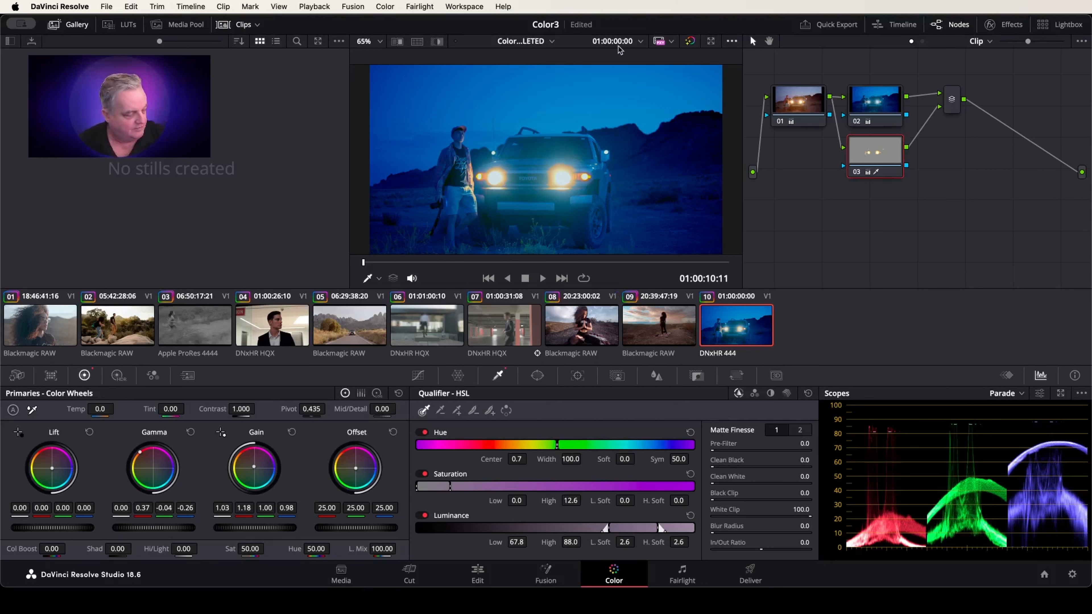
- Add a serial node after node 03 with an S-shaped custom contrast curve at intensity 59, and set node 03's Hue to 50.80
{"action": "key", "text": "alt+s"}
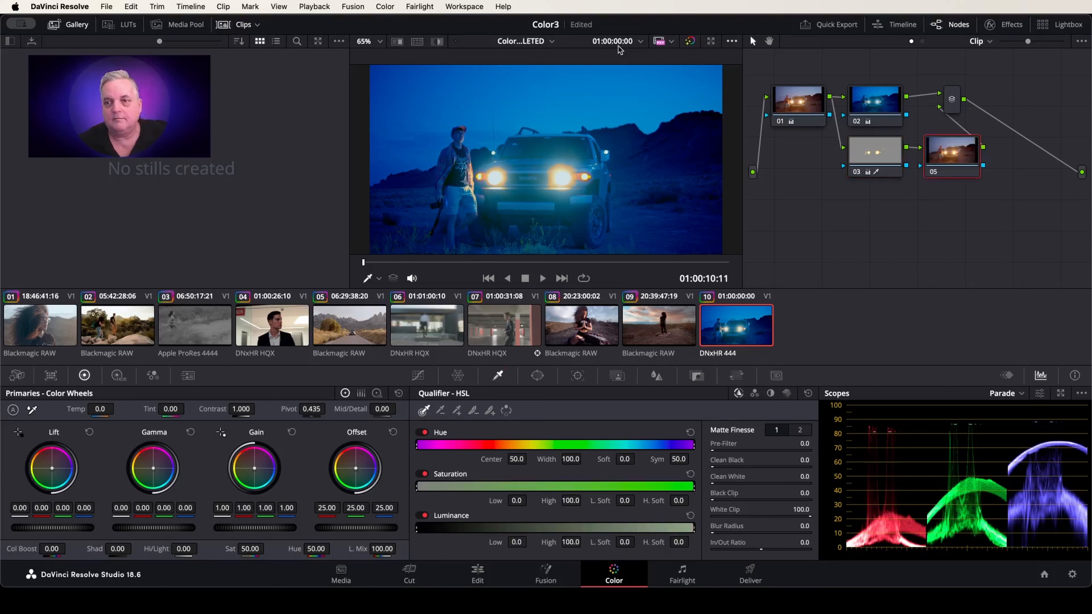
{"action": "left_click", "coordinate": [418, 375]}
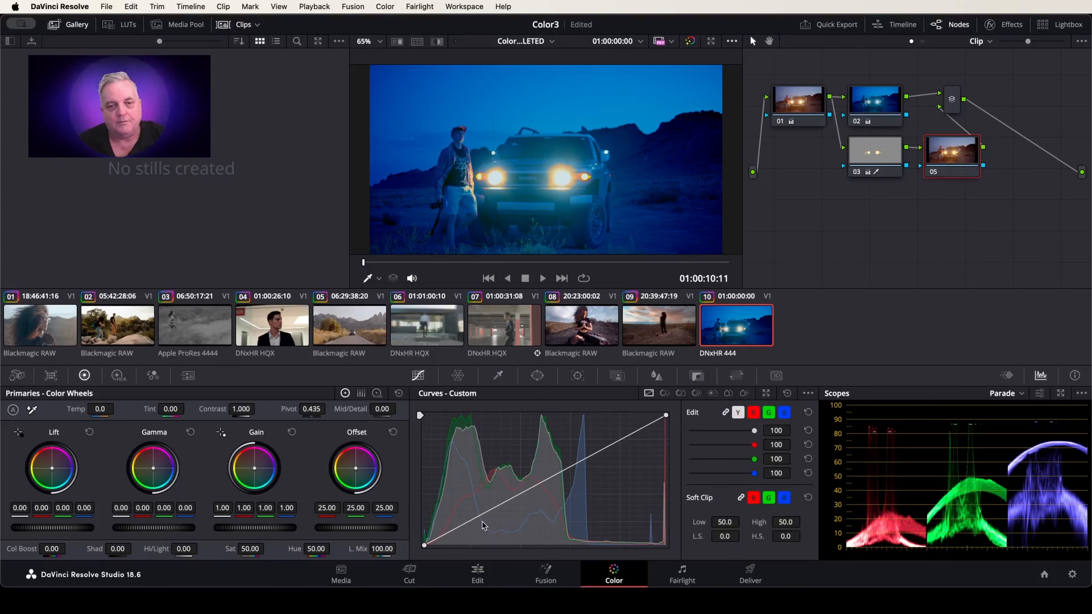
{"action": "left_click_drag", "start_coordinate": [475, 523], "coordinate": [482, 540]}
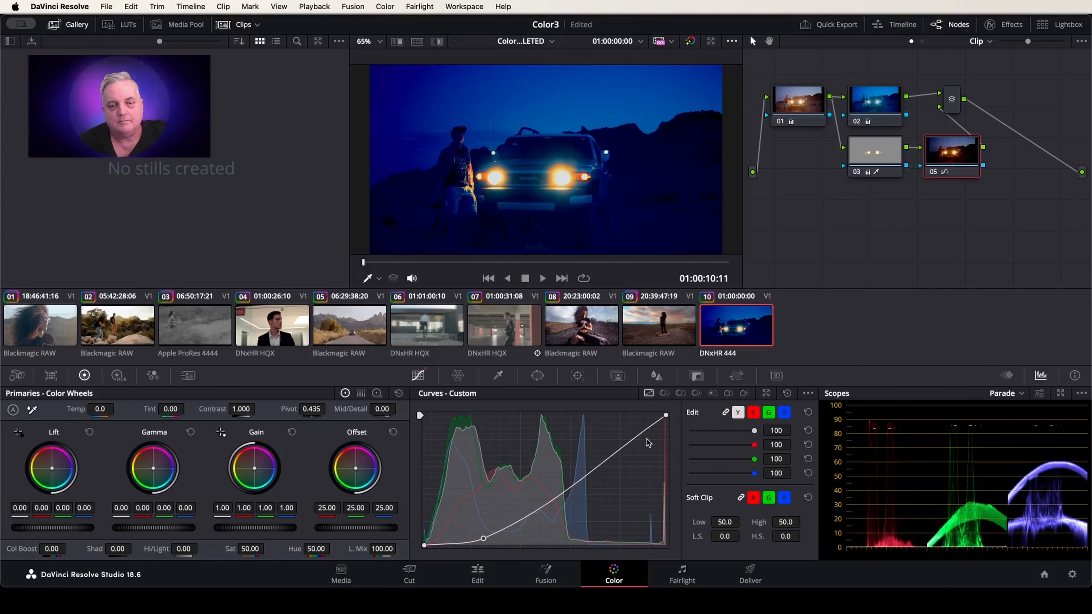
{"action": "left_click_drag", "start_coordinate": [635, 441], "coordinate": [621, 429]}
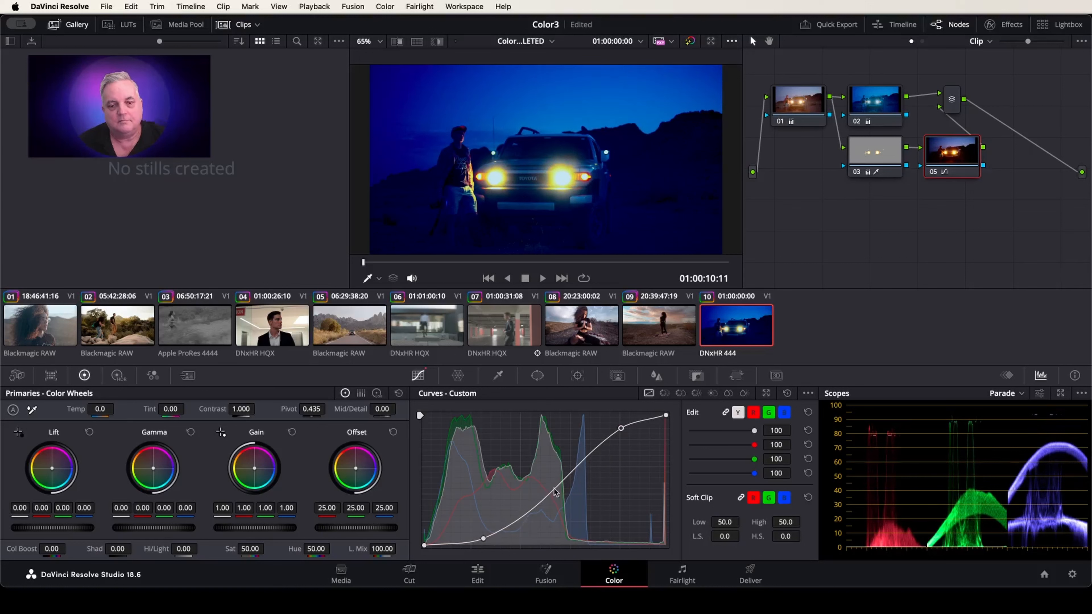
{"action": "left_click_drag", "start_coordinate": [754, 431], "coordinate": [728, 432]}
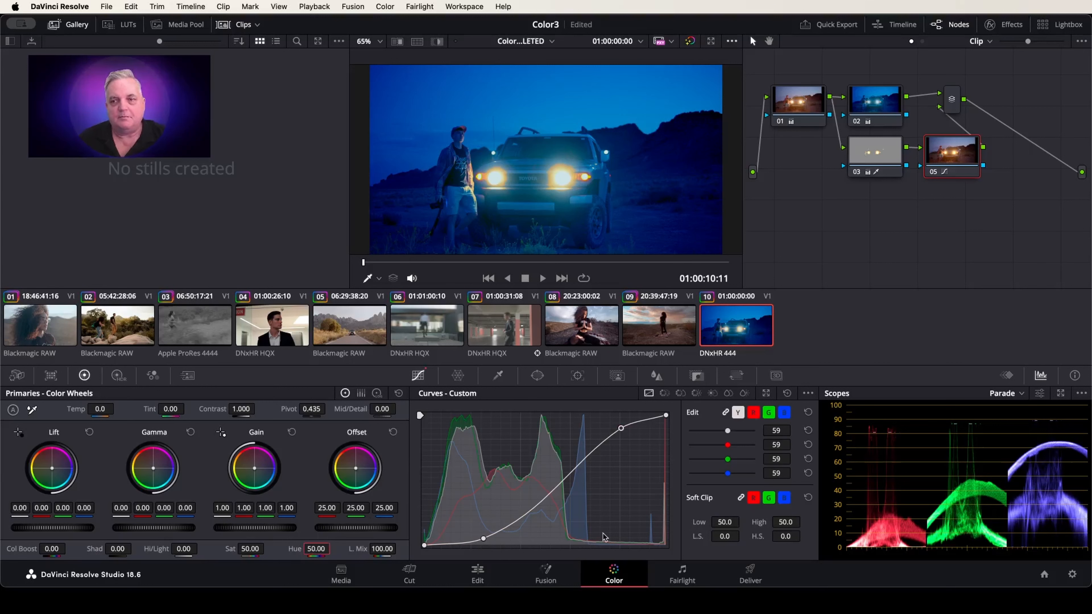
{"action": "left_click", "coordinate": [877, 150]}
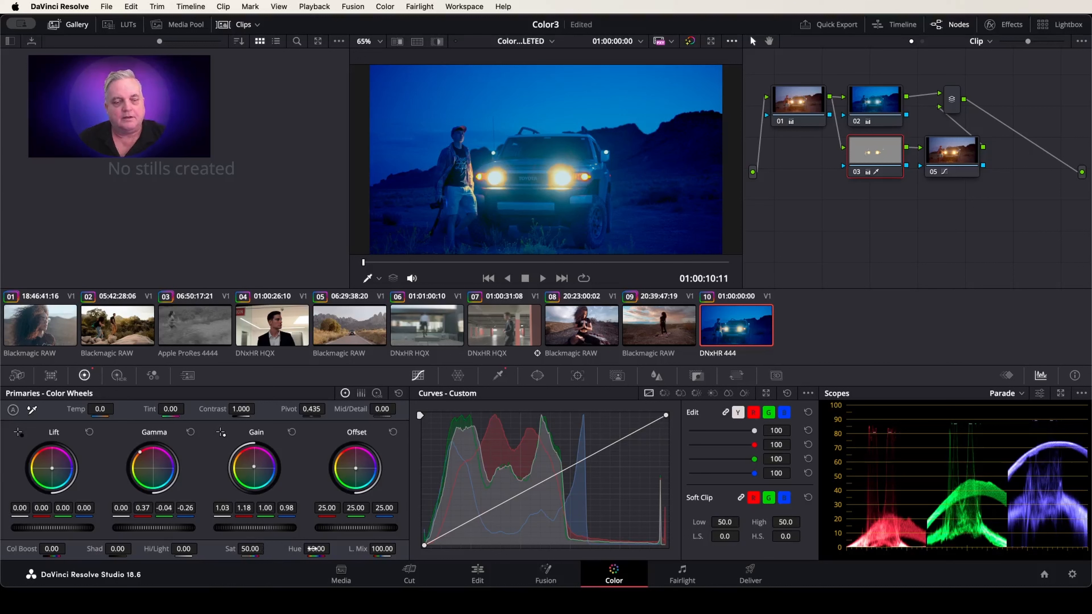
{"action": "left_click_drag", "start_coordinate": [334, 547], "coordinate": [334, 548]}
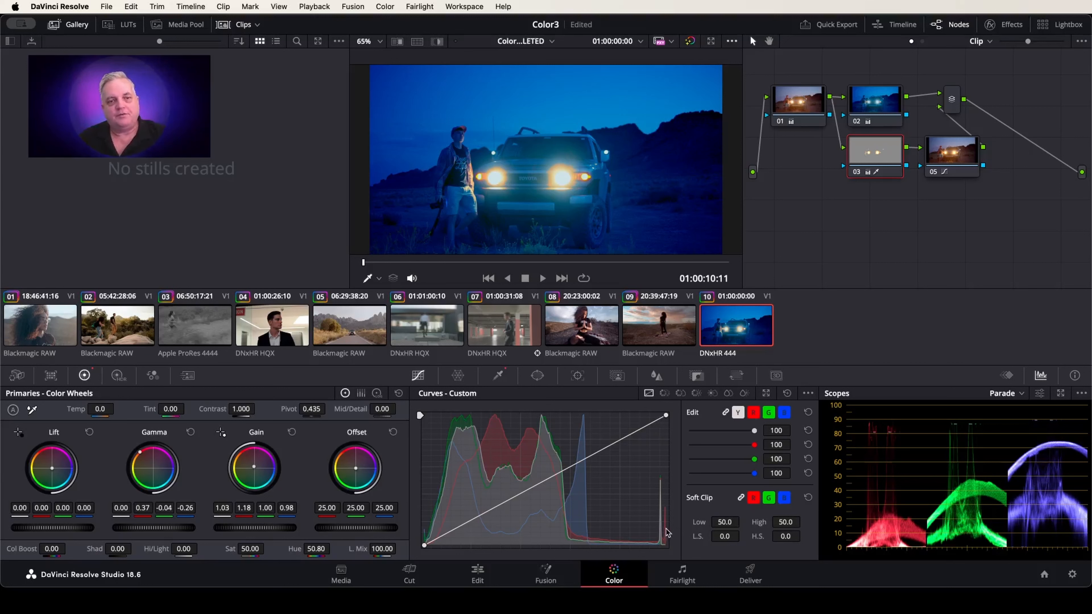
- Balance clip 09 with Lift -0.06, -0.05, -0.06, -0.07, Gamma -0.03, Gain 1.16, 1.13, 1.16, 1.21, Sat 55.00 and high soft clip softness 40.0
{"action": "left_click", "coordinate": [673, 331]}
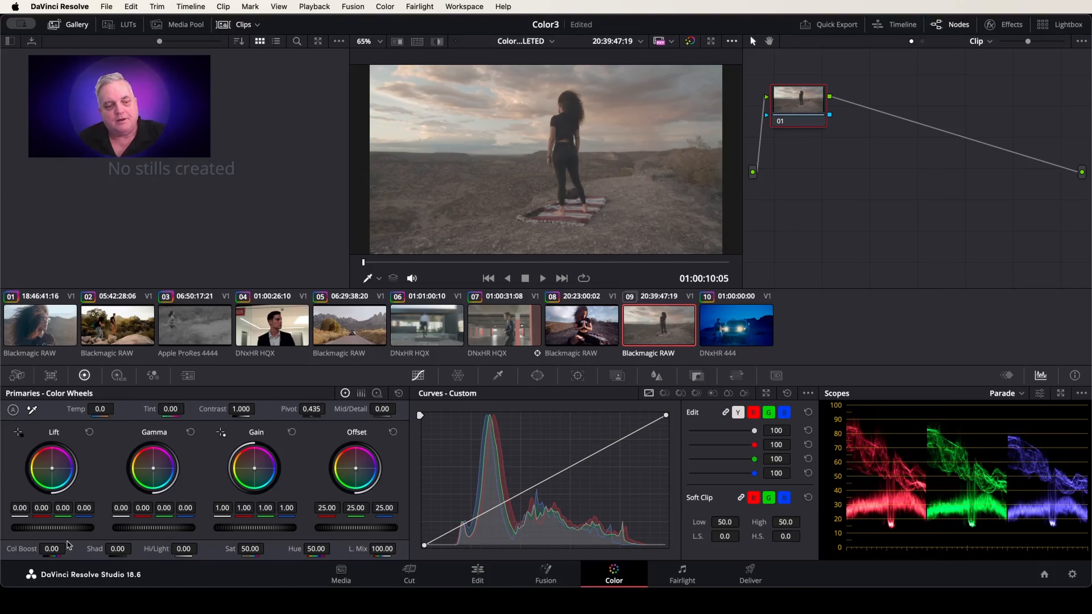
{"action": "left_click_drag", "start_coordinate": [52, 527], "coordinate": [41, 527]}
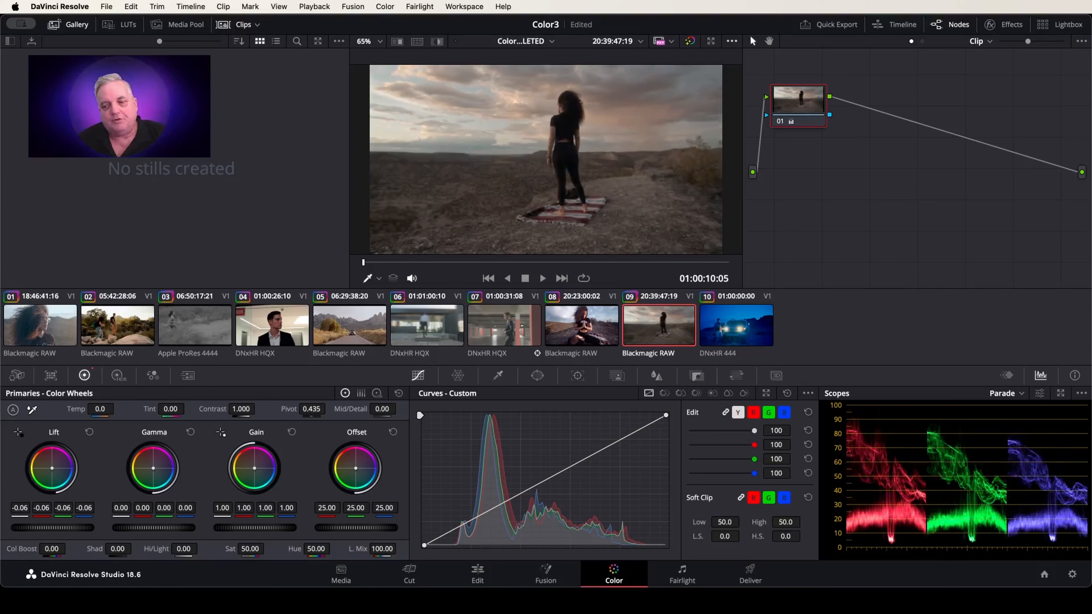
{"action": "left_click_drag", "start_coordinate": [55, 467], "coordinate": [51, 467]}
{"action": "left_click_drag", "start_coordinate": [255, 527], "coordinate": [275, 527]}
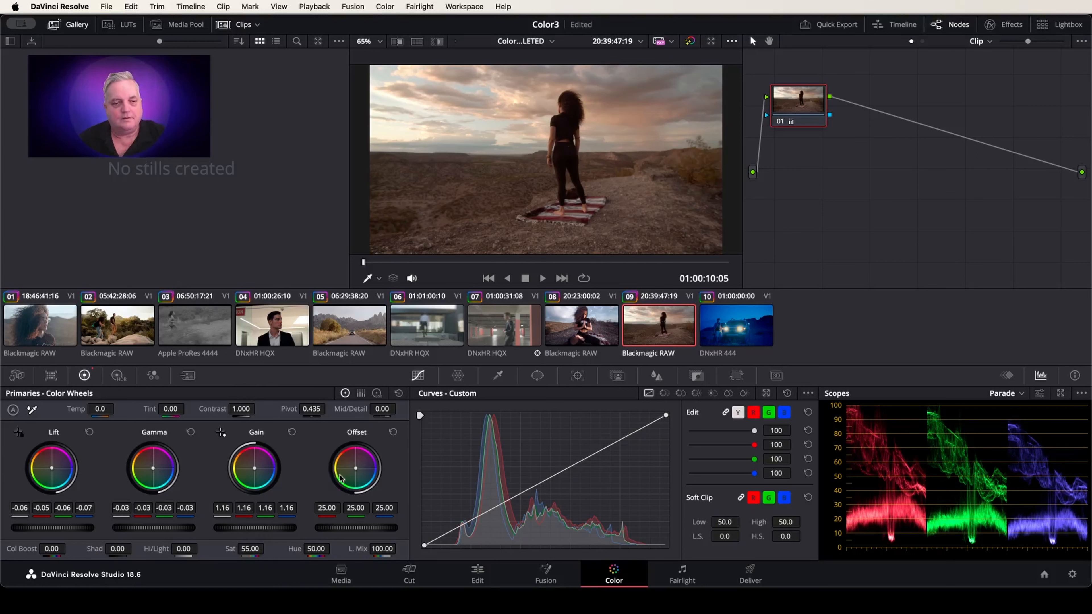
{"action": "left_click_drag", "start_coordinate": [261, 476], "coordinate": [268, 473]}
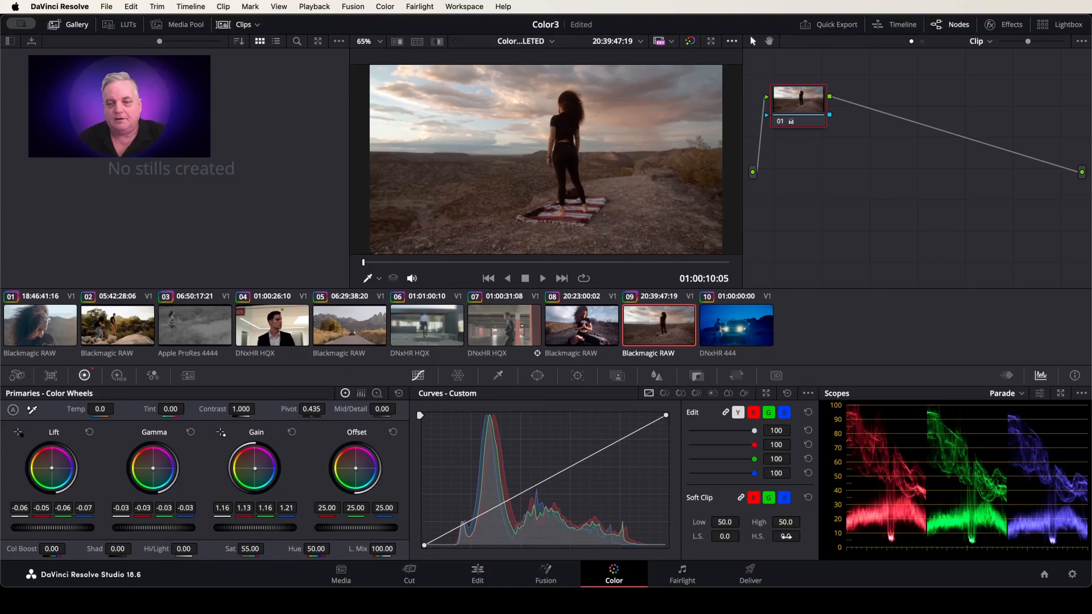
{"action": "left_click_drag", "start_coordinate": [804, 536], "coordinate": [803, 537]}
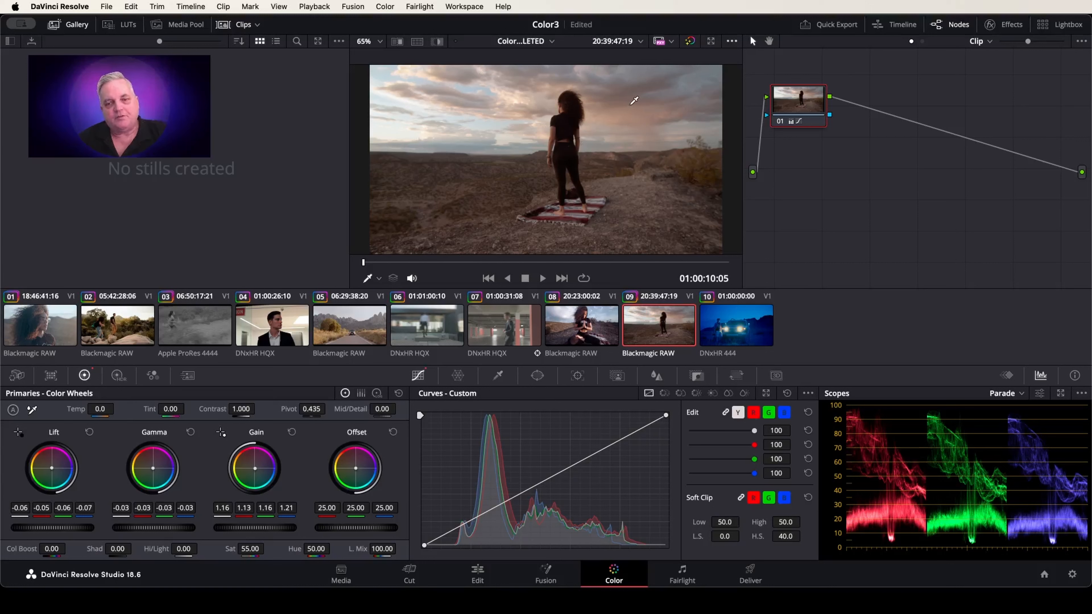
- Add serial node 02 with a warm sunset look: Gamma -0.01 and Gain 1.00, 1.13, 0.97, 0.90
{"action": "key", "text": "alt+s"}
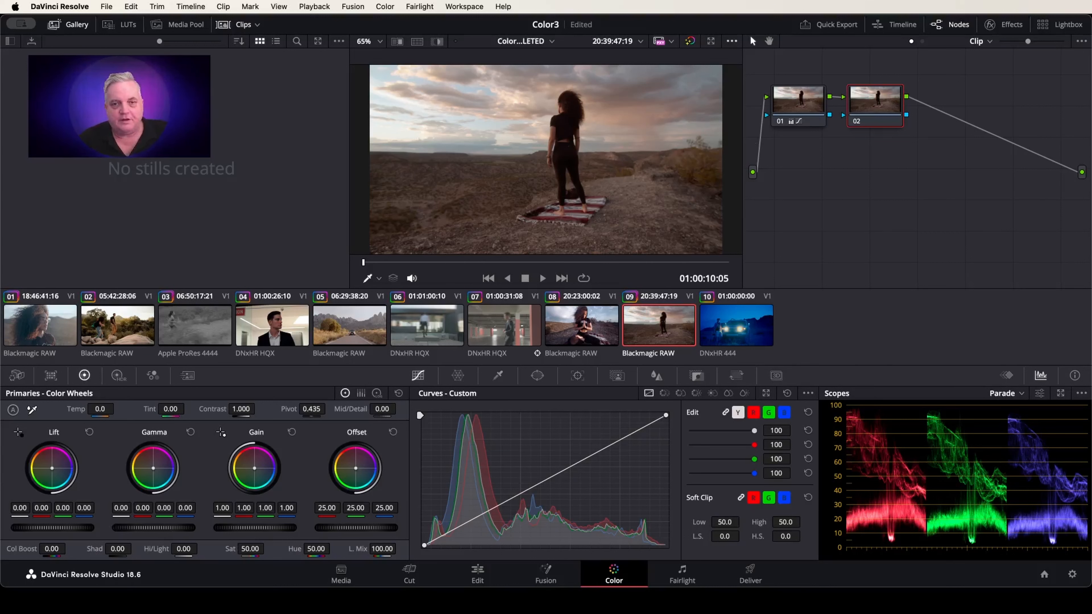
{"action": "left_click_drag", "start_coordinate": [174, 528], "coordinate": [164, 528]}
{"action": "mouse_move", "coordinate": [256, 463]}
{"action": "left_mouse_down"}
{"action": "mouse_move", "coordinate": [247, 457]}
{"action": "mouse_move", "coordinate": [253, 467]}
{"action": "left_mouse_up"}
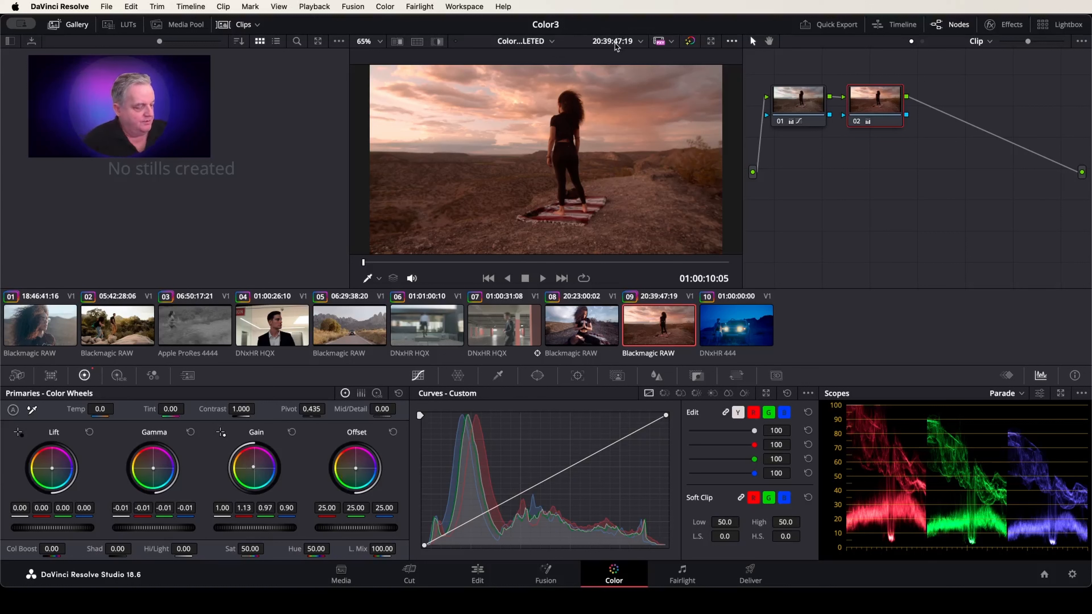
- Add layer node 03 below node 02, sample the bright sky with the HSL qualifier and show the selection in highlight view
{"action": "key", "text": "alt+p"}
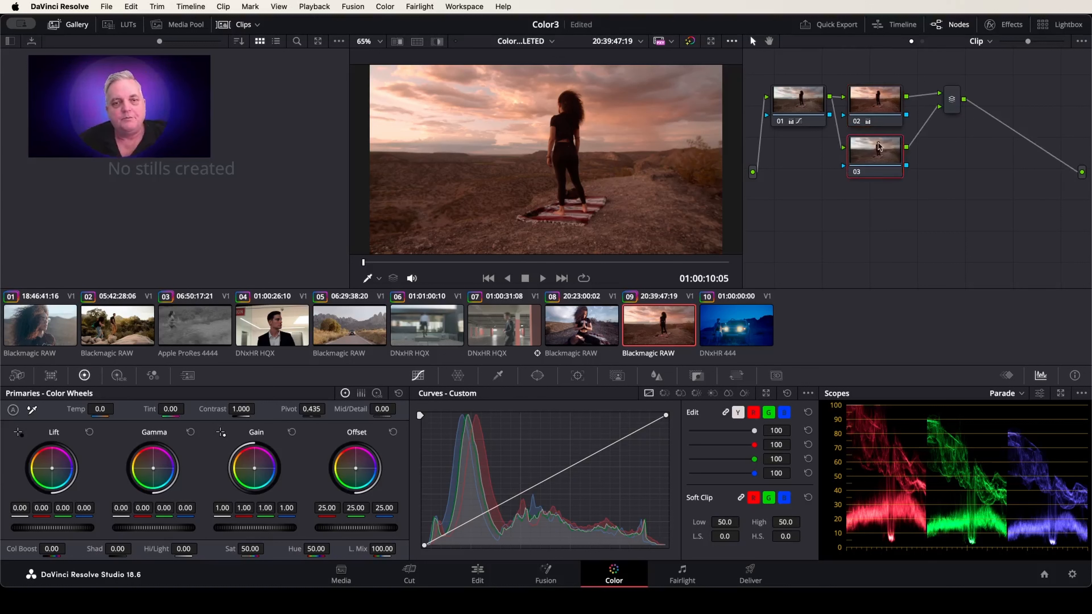
{"action": "left_click_drag", "start_coordinate": [881, 155], "coordinate": [882, 187]}
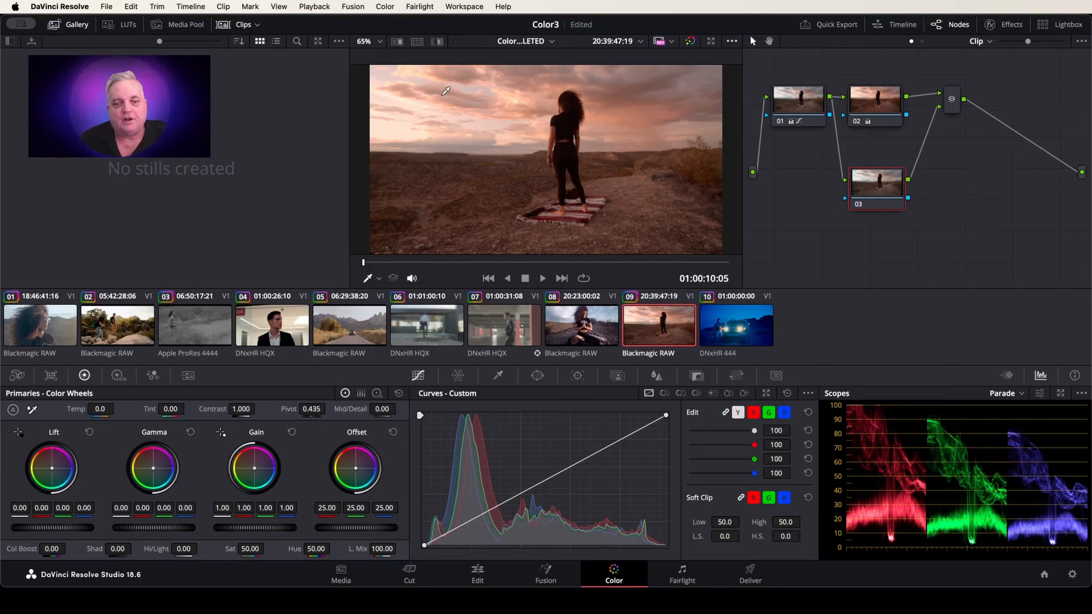
{"action": "left_click", "coordinate": [500, 376]}
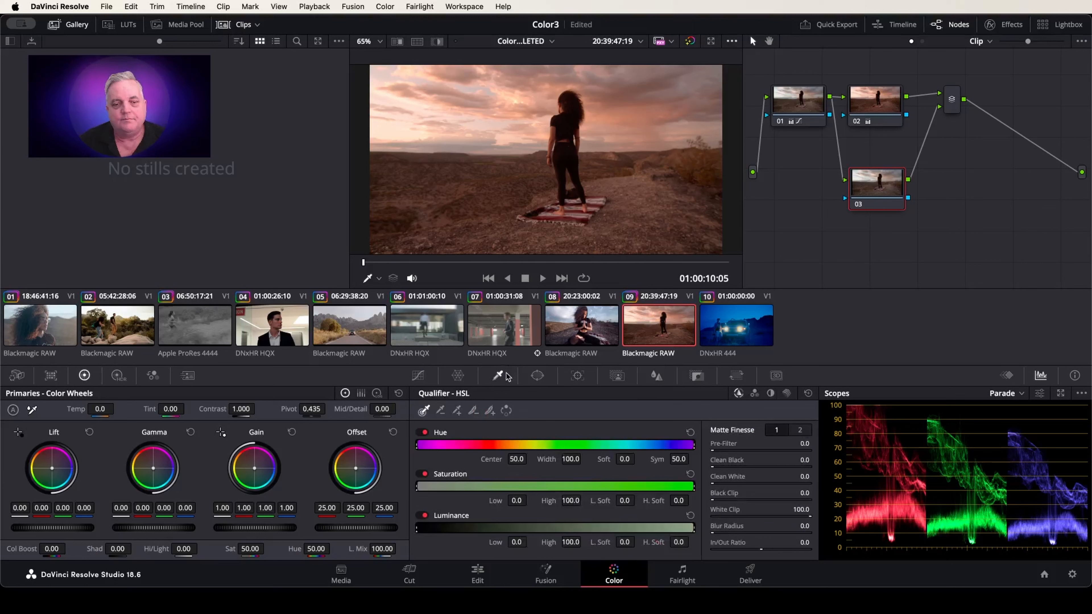
{"action": "left_click", "coordinate": [426, 83]}
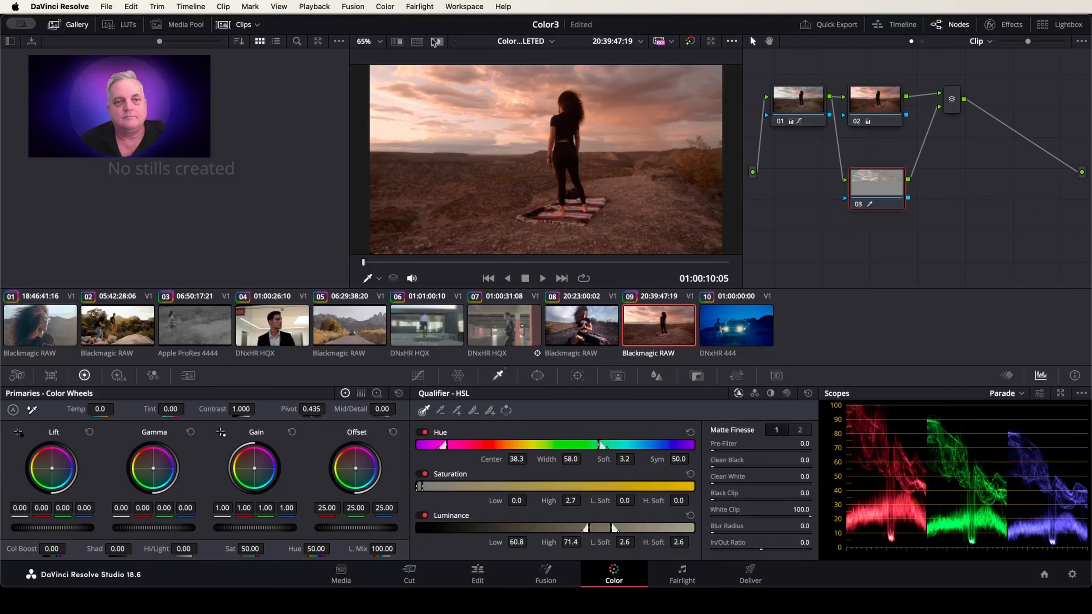
{"action": "left_click", "coordinate": [435, 42]}
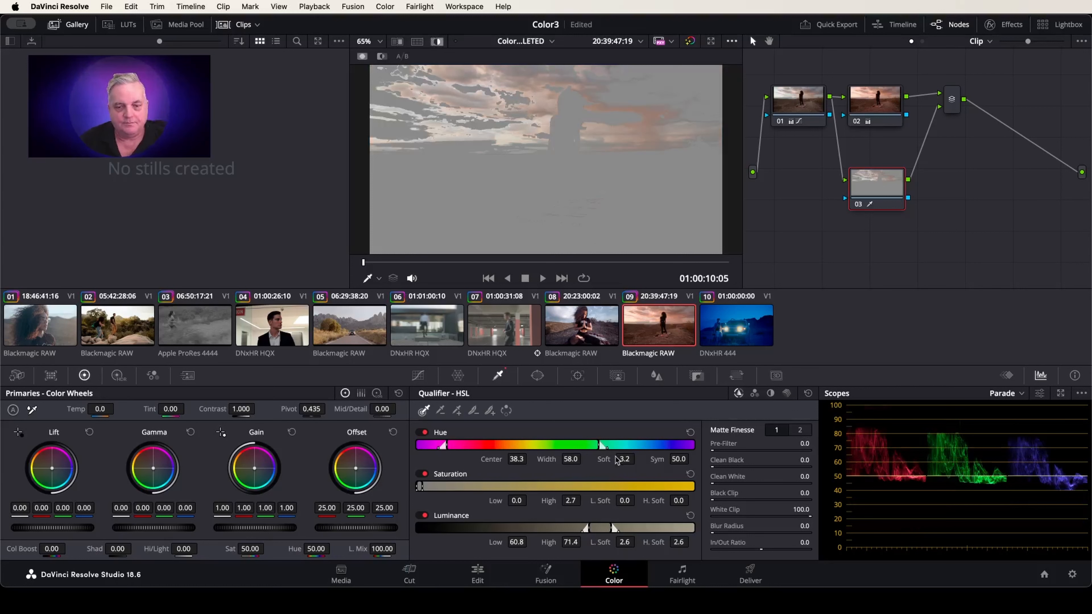
- Refine the sky key to Hue Width 100.0, Saturation High 15.1 and Luminance 61.2 to 76.3, and turn off the highlight view
{"action": "left_click_drag", "start_coordinate": [571, 459], "coordinate": [584, 459]}
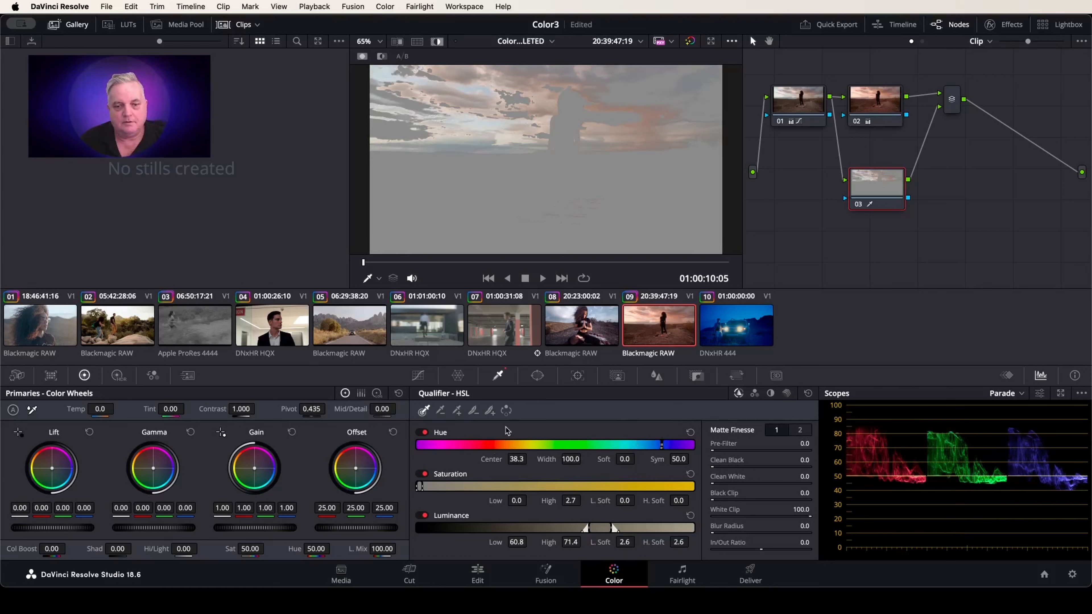
{"action": "mouse_move", "coordinate": [515, 499]}
{"action": "left_mouse_down"}
{"action": "mouse_move", "coordinate": [525, 499]}
{"action": "mouse_move", "coordinate": [515, 499]}
{"action": "left_mouse_up"}
{"action": "left_click_drag", "start_coordinate": [595, 497], "coordinate": [584, 500]}
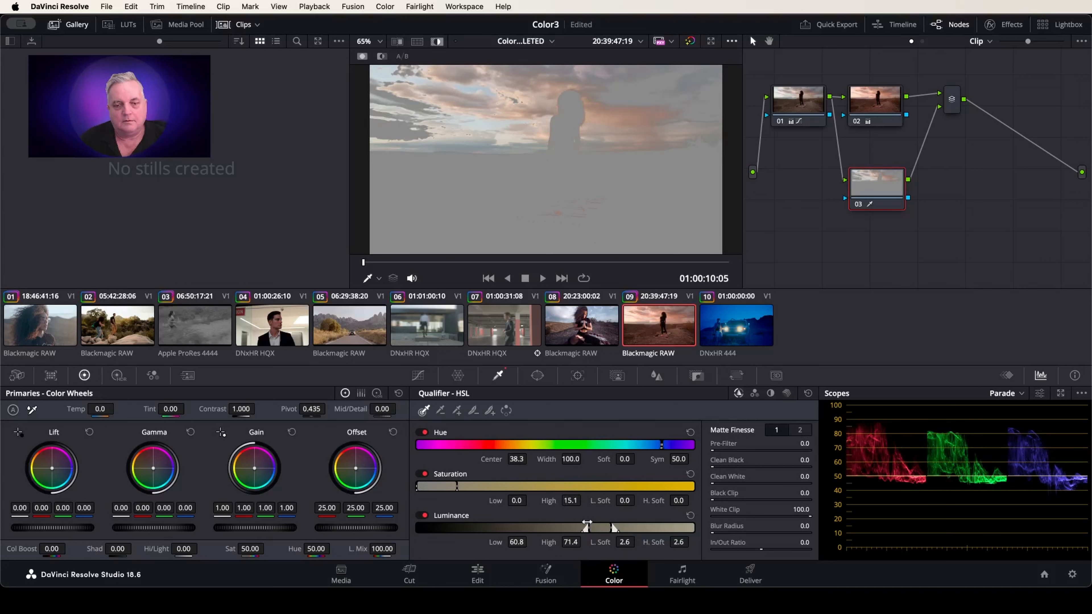
{"action": "mouse_move", "coordinate": [517, 542]}
{"action": "left_mouse_down"}
{"action": "mouse_move", "coordinate": [506, 542]}
{"action": "mouse_move", "coordinate": [585, 542]}
{"action": "mouse_move", "coordinate": [530, 542]}
{"action": "left_mouse_up"}
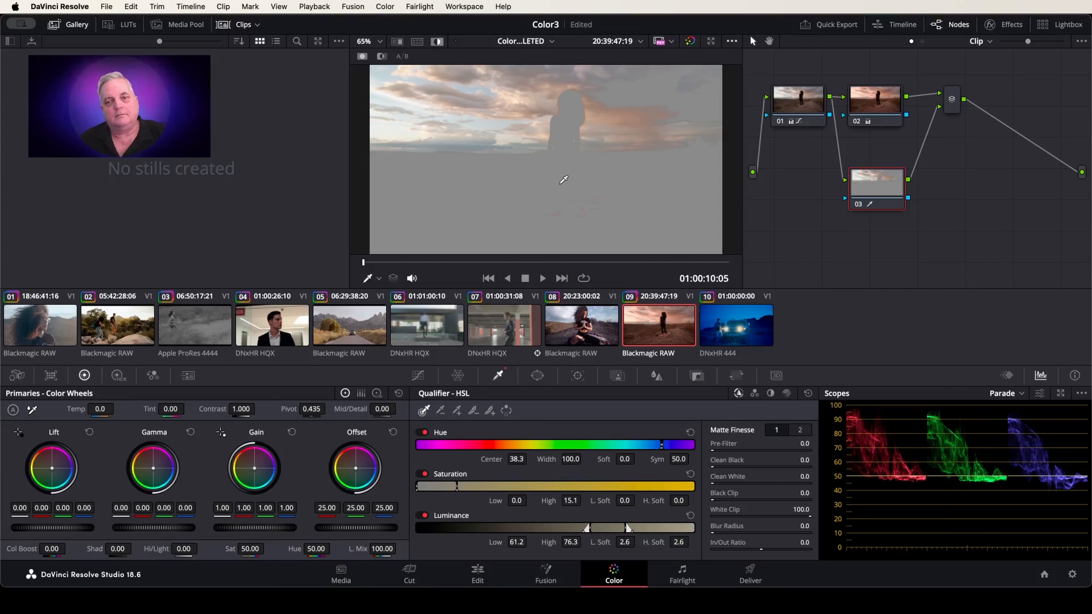
{"action": "left_click", "coordinate": [438, 41]}
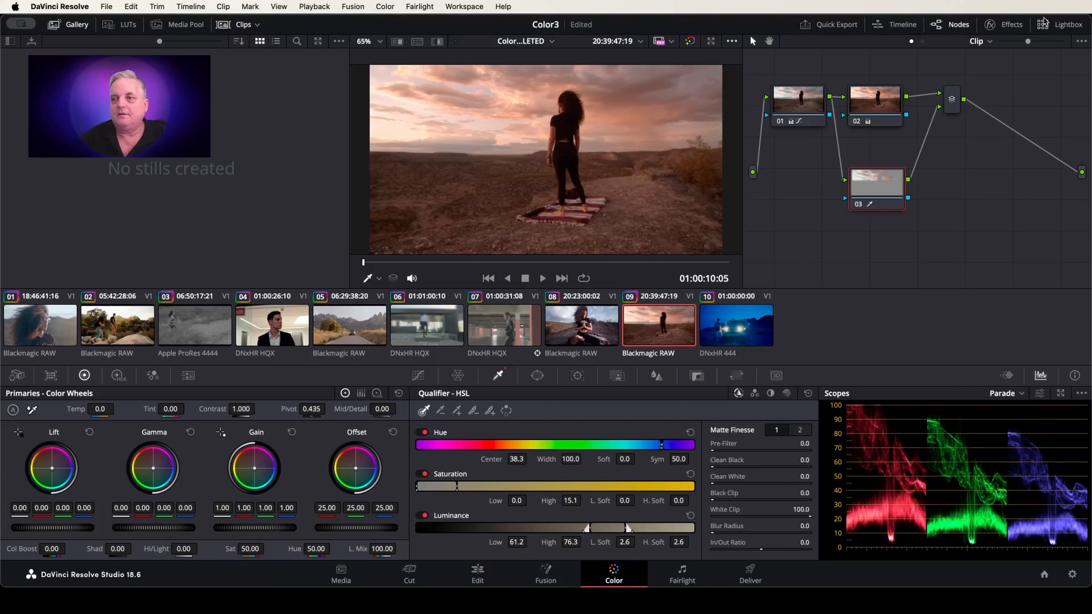
- Open the effects library and search it for "pop"
{"action": "left_click", "coordinate": [990, 25]}
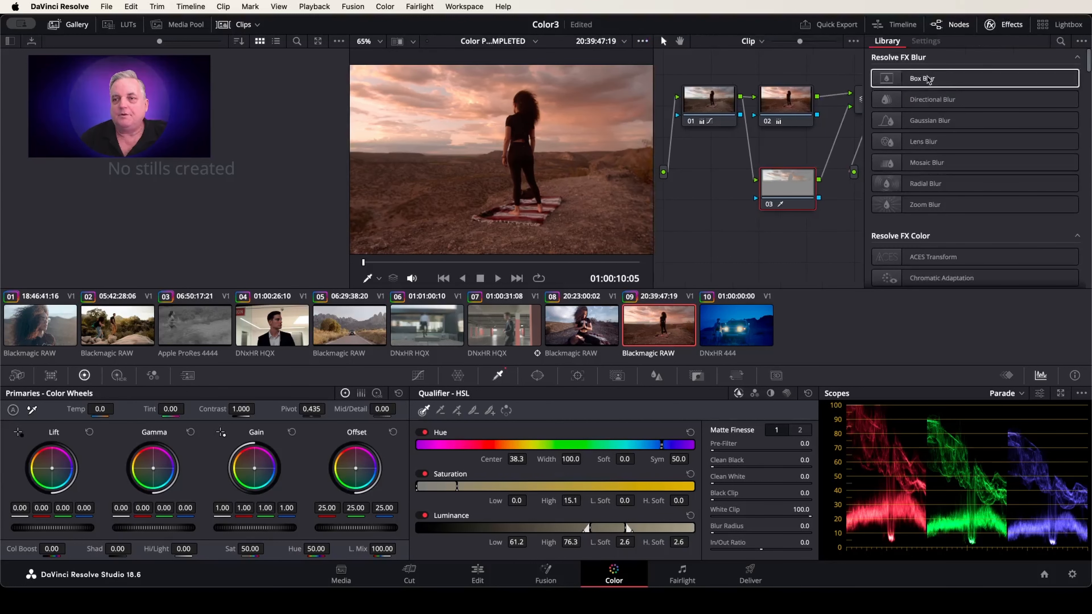
{"action": "scroll", "coordinate": [952, 180], "scroll_direction": "down", "scroll_amount": 5}
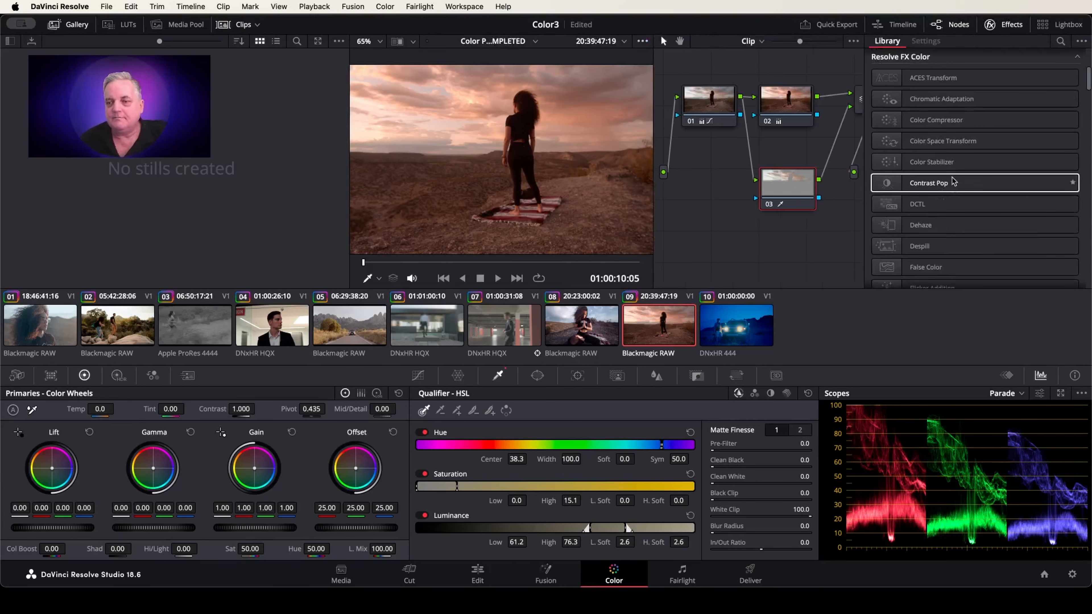
{"action": "scroll", "coordinate": [952, 181], "scroll_direction": "down", "scroll_amount": 4}
{"action": "scroll", "coordinate": [954, 182], "scroll_direction": "down", "scroll_amount": 4}
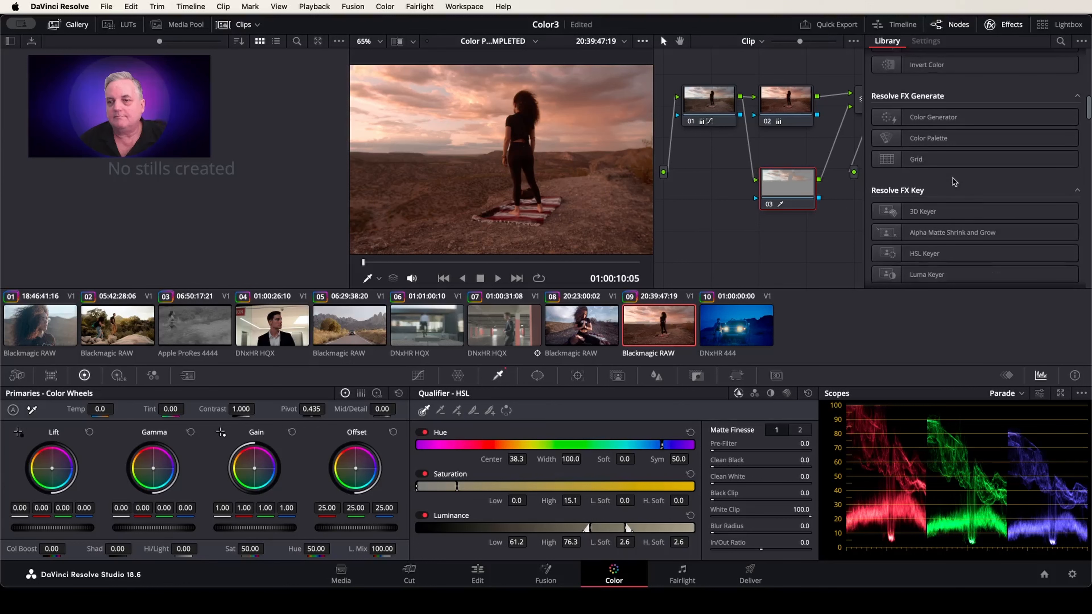
{"action": "scroll", "coordinate": [954, 182], "scroll_direction": "down", "scroll_amount": 4}
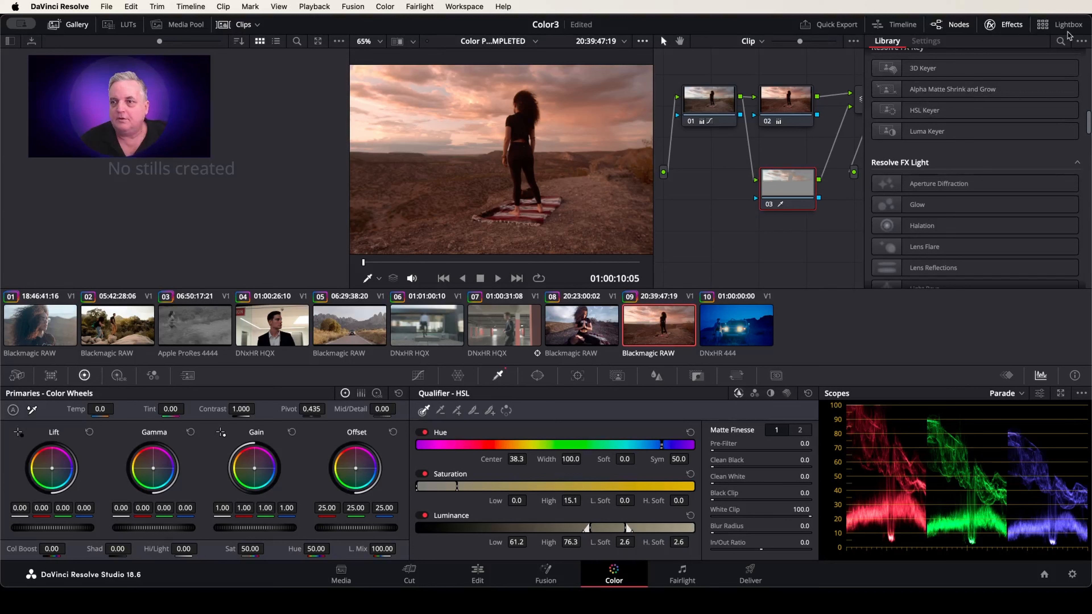
{"action": "left_click", "coordinate": [1060, 41]}
{"action": "type", "text": "p"}
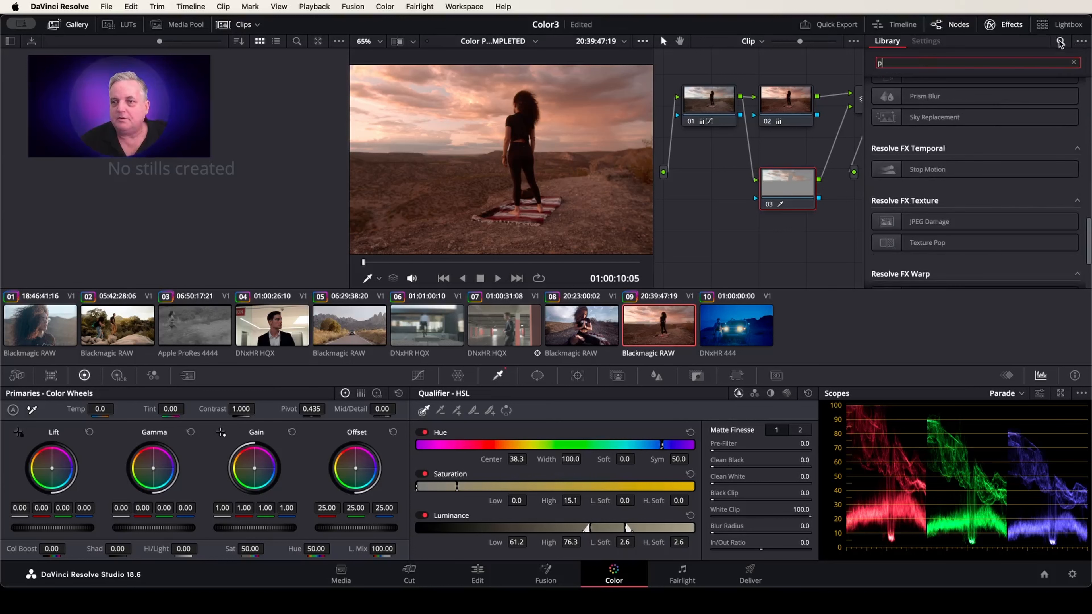
{"action": "type", "text": "op"}
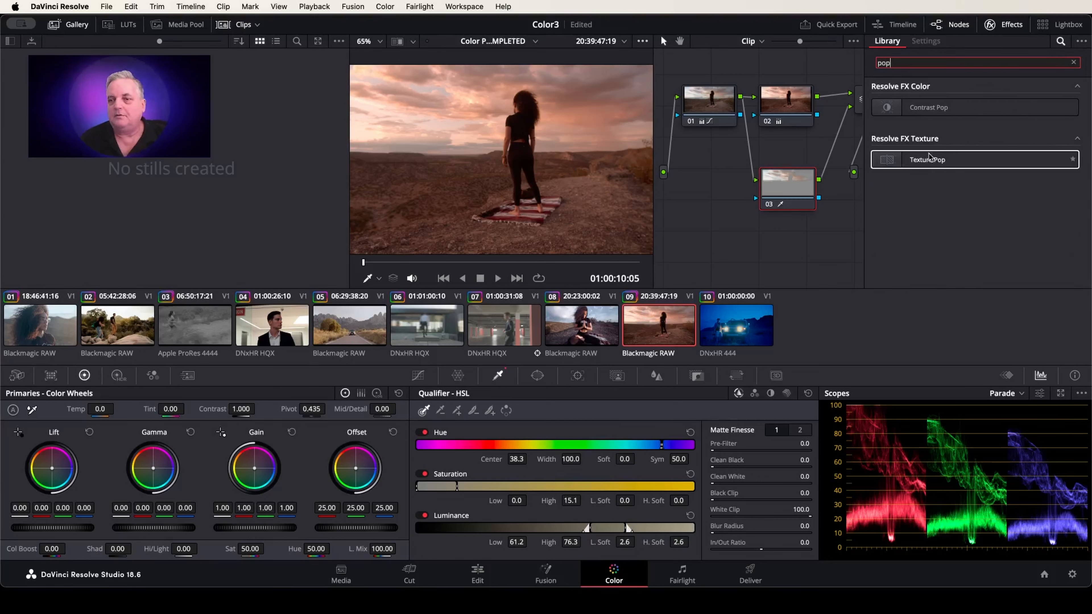
- Apply Contrast Pop to node 03 with Detail Amount 0.431, Detail Size 0.449, Low Threshold 0.331, High Threshold 0.890 and Softness 0.743
{"action": "left_click_drag", "start_coordinate": [887, 109], "coordinate": [802, 195]}
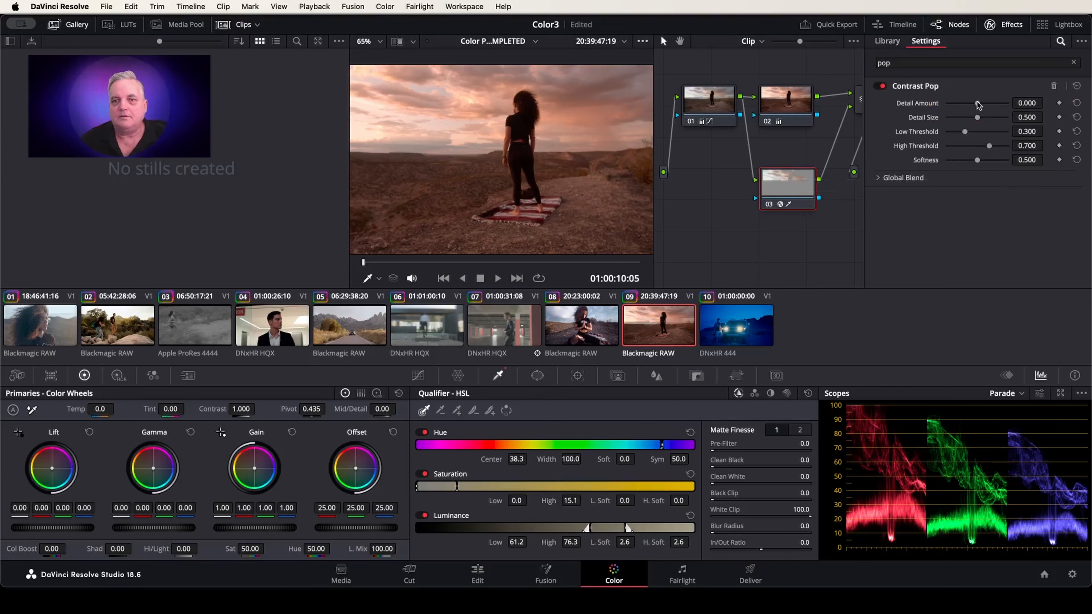
{"action": "left_click_drag", "start_coordinate": [979, 104], "coordinate": [984, 105]}
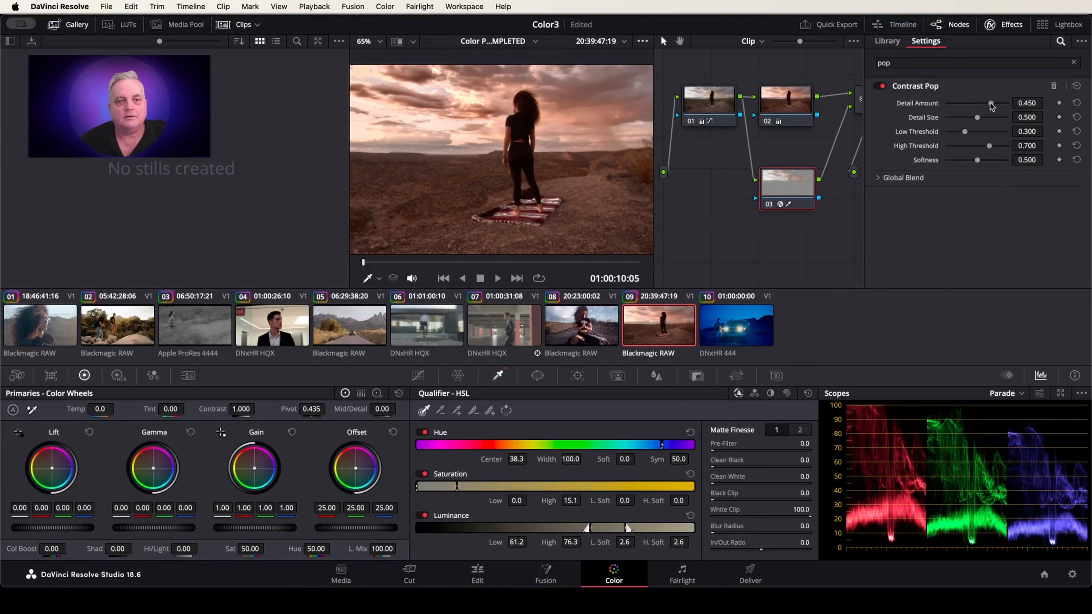
{"action": "left_click_drag", "start_coordinate": [979, 120], "coordinate": [992, 161]}
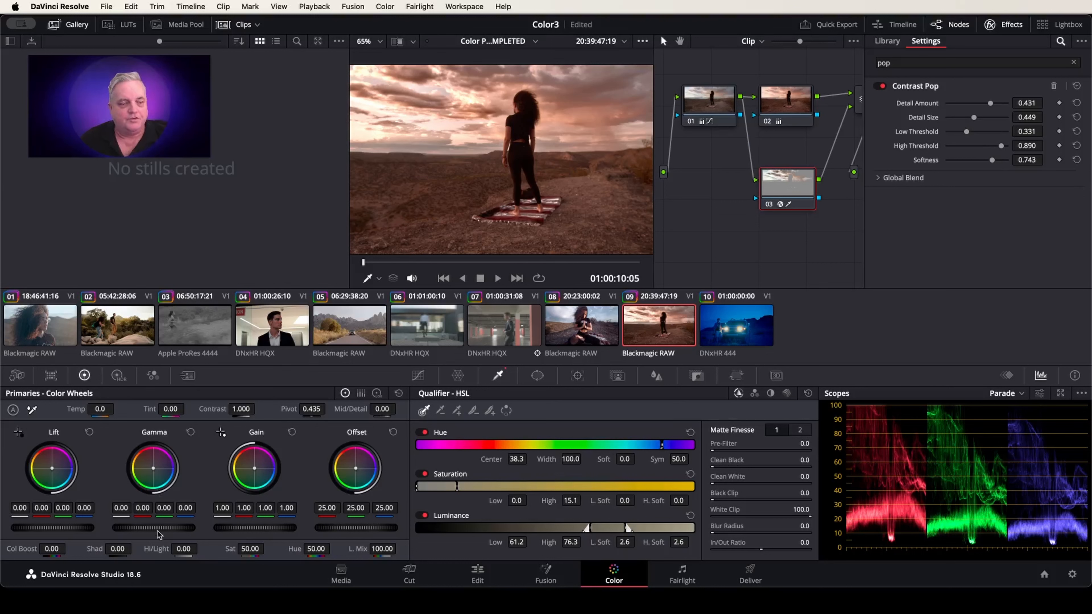
- Cool the keyed sky on node 03 with Gamma red -0.03, green 0.00 and blue 0.03
{"action": "left_click_drag", "start_coordinate": [156, 472], "coordinate": [156, 472]}
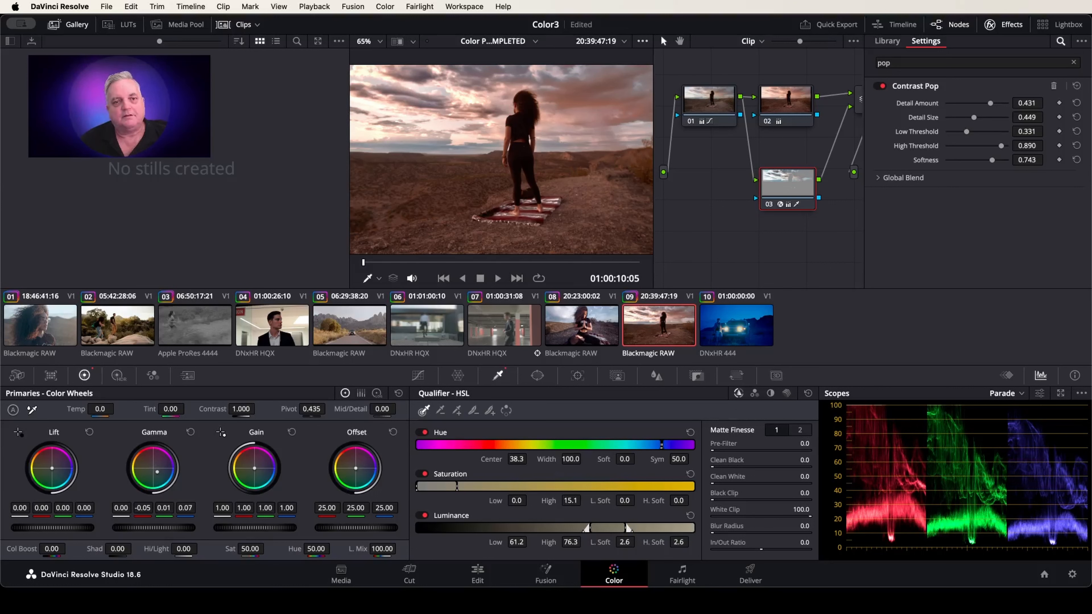
{"action": "left_click_drag", "start_coordinate": [157, 471], "coordinate": [155, 470]}
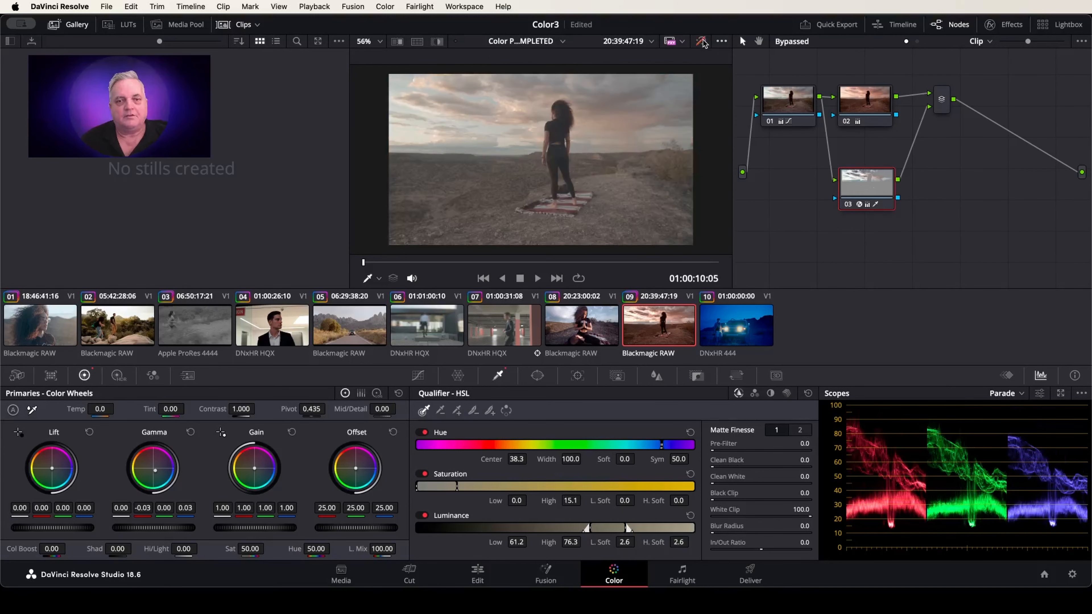